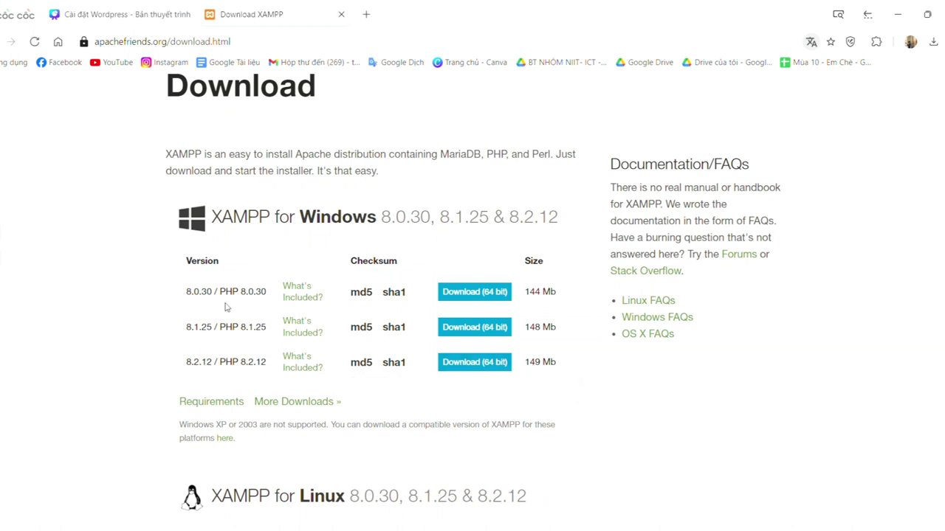
Download the 64-bit XAMPP 8.2.12 installer and bring the XAMPP Control Panel forward
{"action": "left_click", "coordinate": [498, 367]}
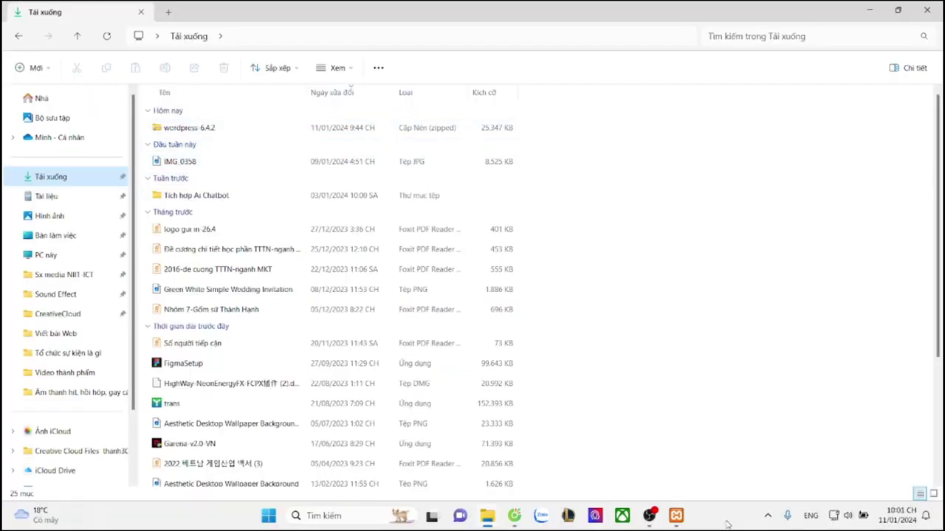
{"action": "mouse_move", "coordinate": [677, 518]}
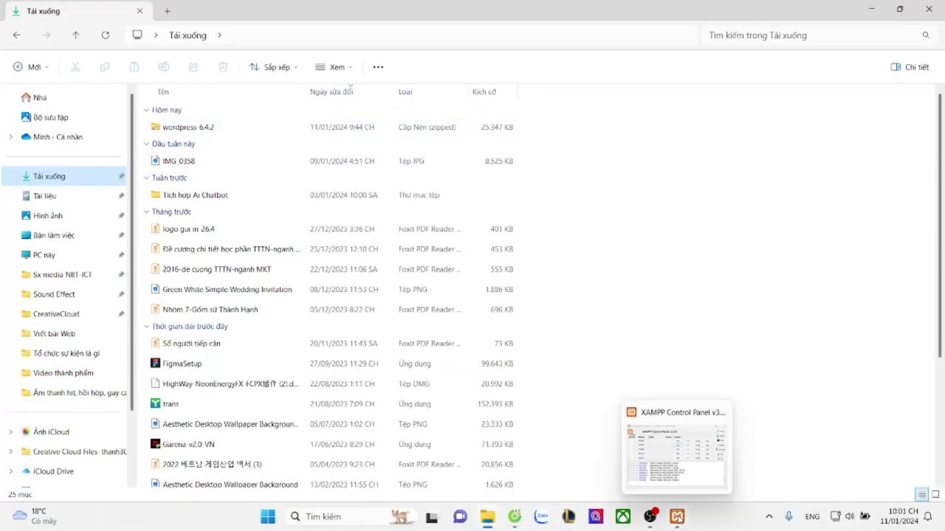
{"action": "left_click", "coordinate": [677, 517]}
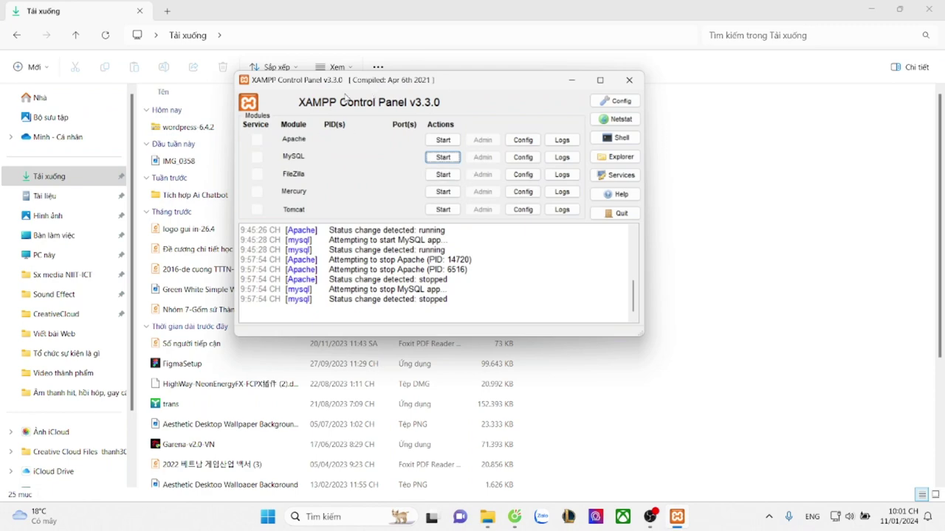
{"action": "left_click_drag", "start_coordinate": [347, 96], "coordinate": [332, 98]}
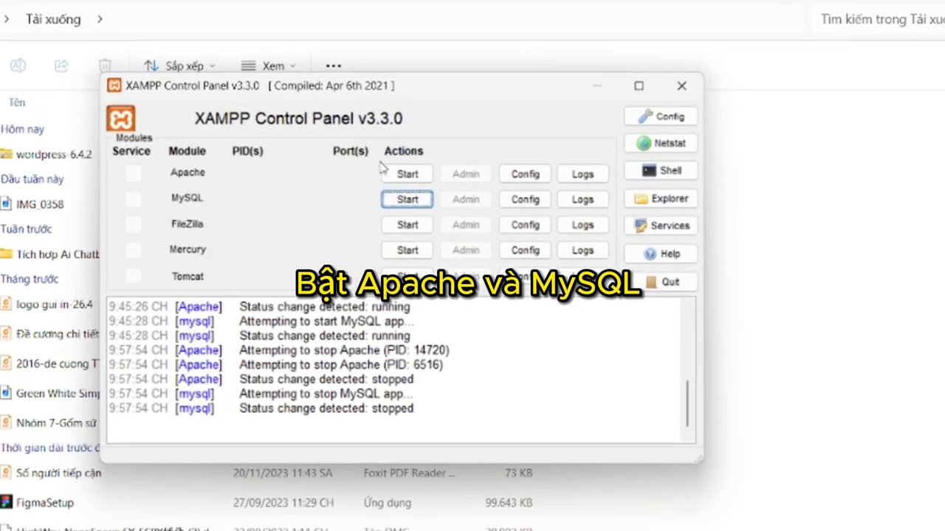
Start the Apache and MySQL servers in XAMPP, then open a new Cốc Cốc tab
{"action": "left_click", "coordinate": [407, 174]}
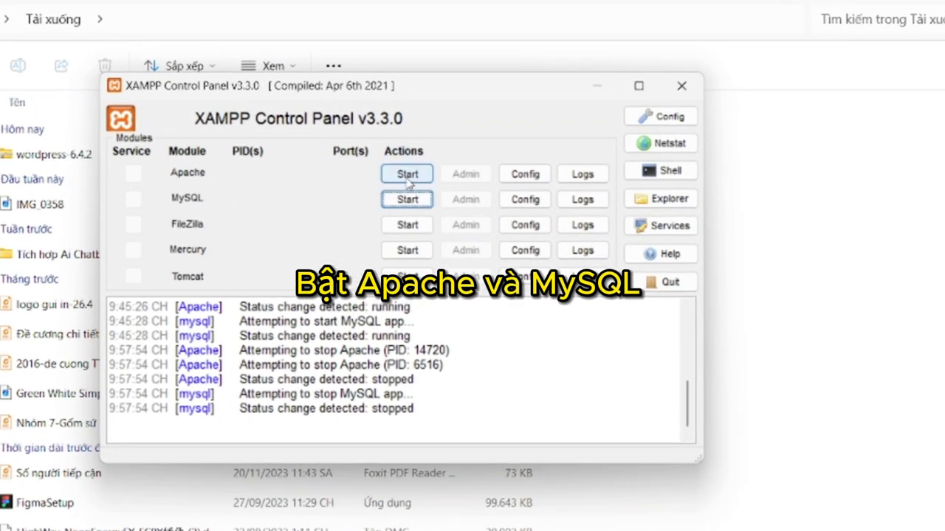
{"action": "left_click", "coordinate": [403, 197]}
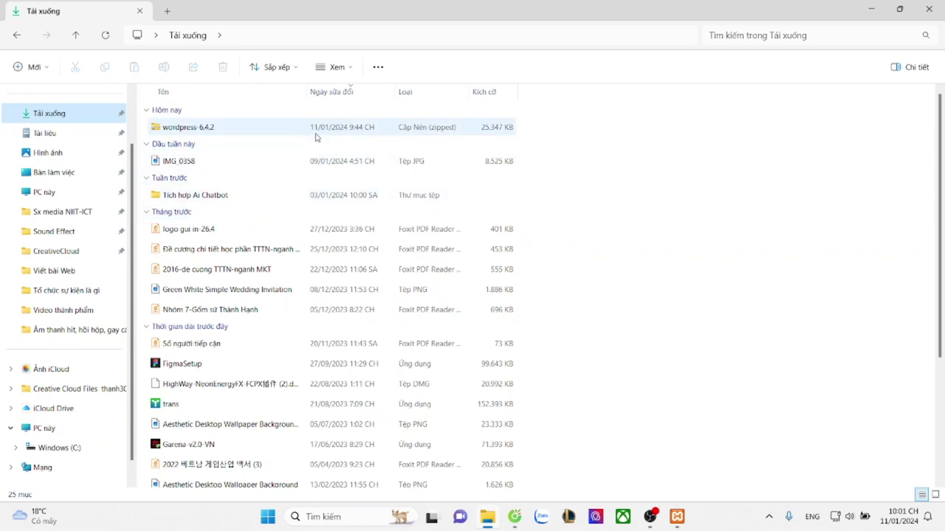
{"action": "left_click", "coordinate": [514, 516]}
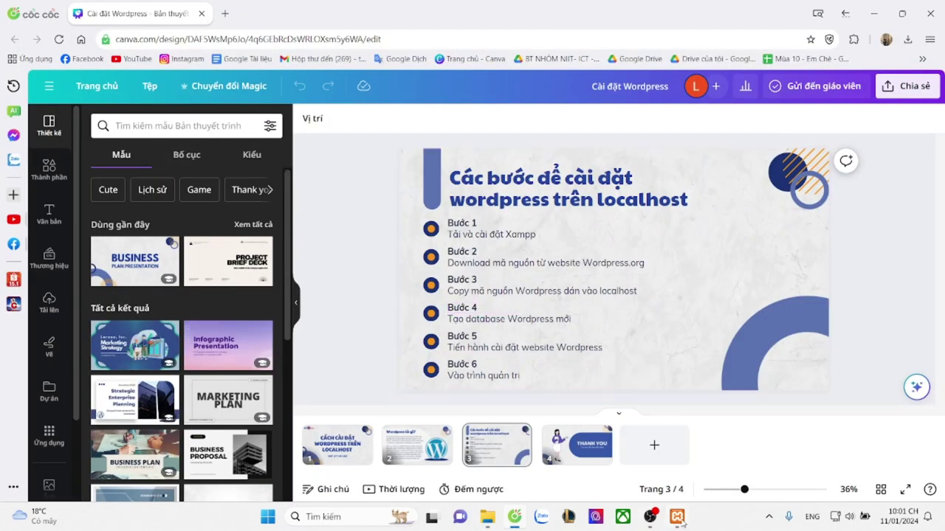
{"action": "left_click", "coordinate": [677, 517]}
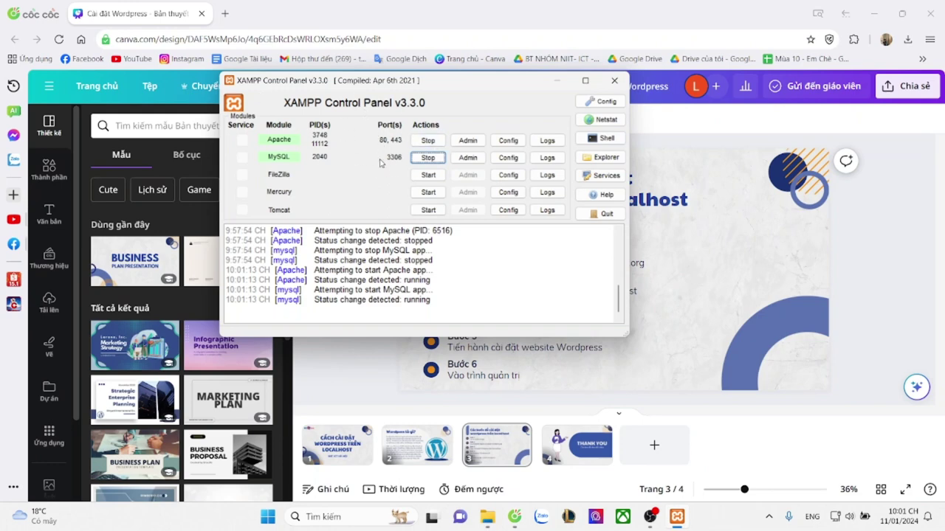
{"action": "left_click", "coordinate": [226, 14]}
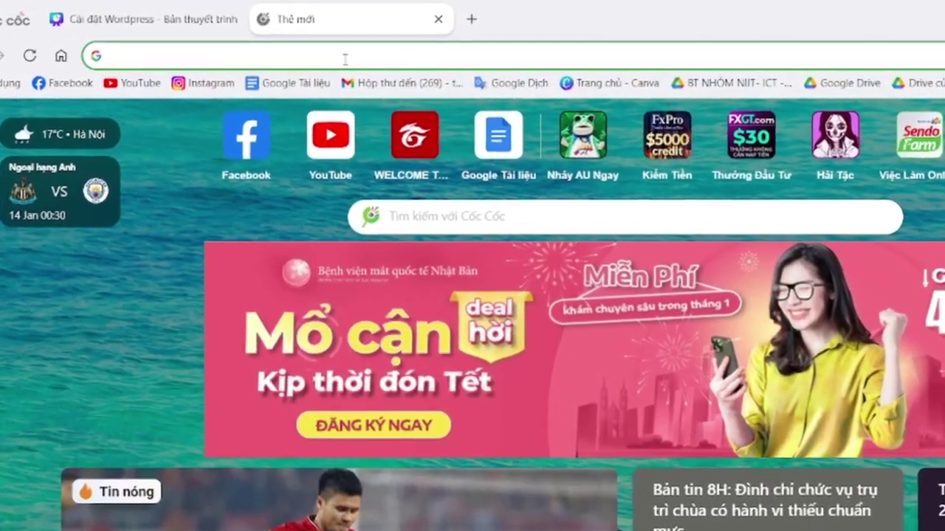
Load wordpress.org and go to its Get WordPress download page
{"action": "type", "text": "wordpress.org"}
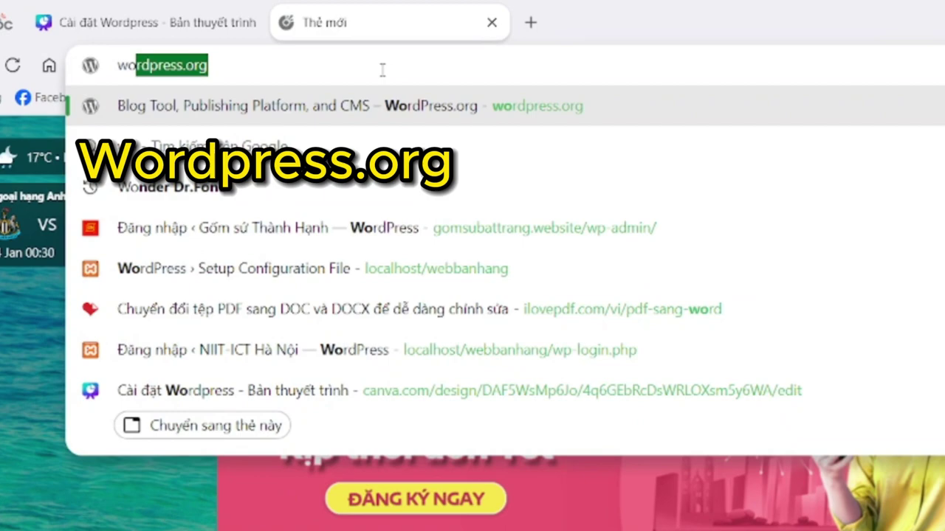
{"action": "key", "text": "Return"}
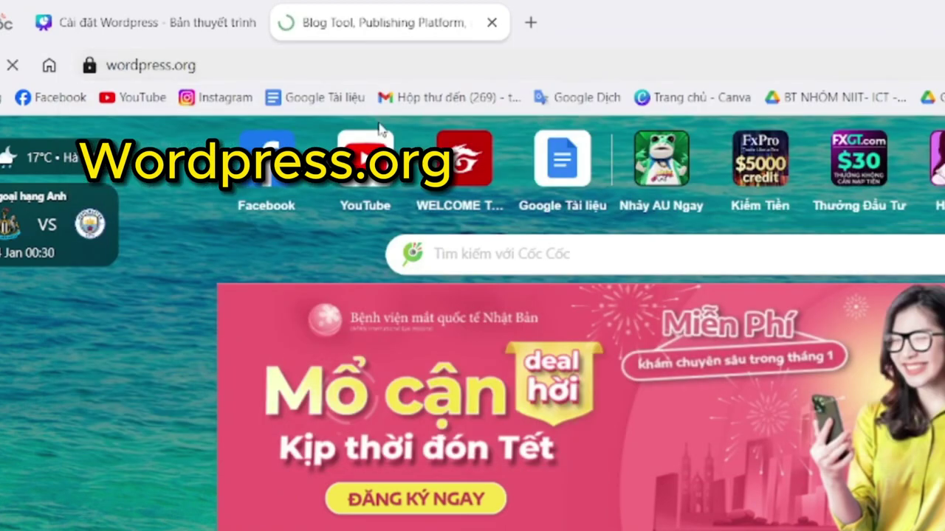
{"action": "scroll", "coordinate": [612, 398], "scroll_direction": "down", "scroll_amount": 5}
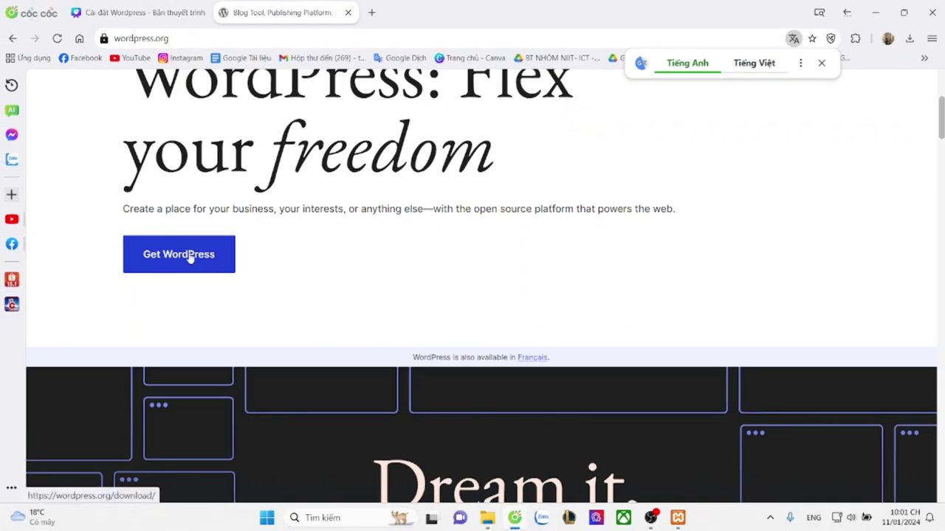
{"action": "left_click", "coordinate": [190, 258]}
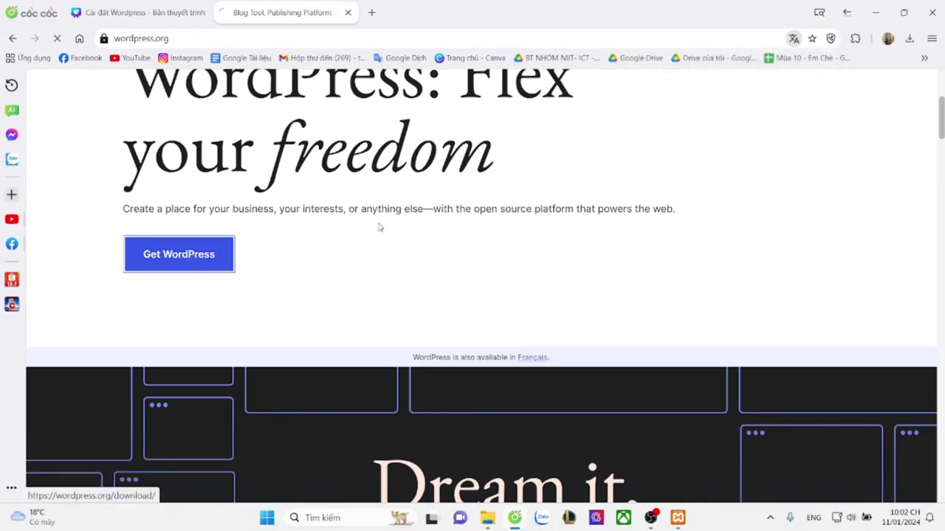
Scroll to the WordPress 6.4.2 download and select the downloaded zip in Downloads
{"action": "scroll", "coordinate": [391, 229], "scroll_direction": "down", "scroll_amount": 1}
{"action": "scroll", "coordinate": [253, 382], "scroll_direction": "down", "scroll_amount": 2}
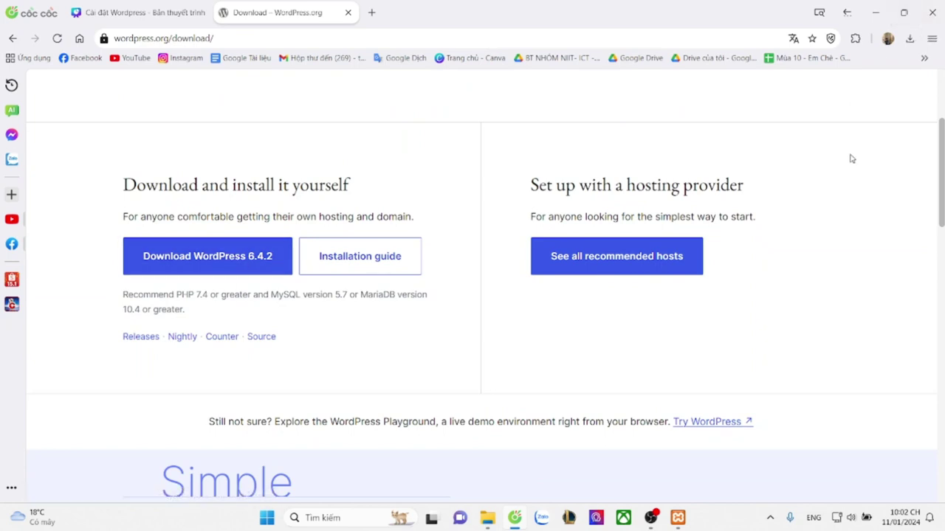
{"action": "left_click", "coordinate": [487, 517]}
{"action": "left_click", "coordinate": [188, 127]}
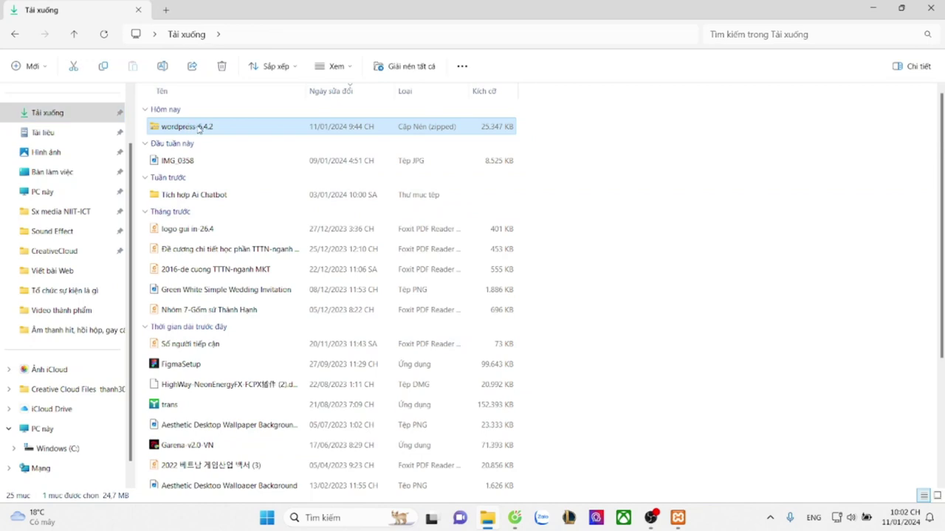
Extract the wordpress-6.4.2 zip archive into its own folder
{"action": "right_click", "coordinate": [197, 128]}
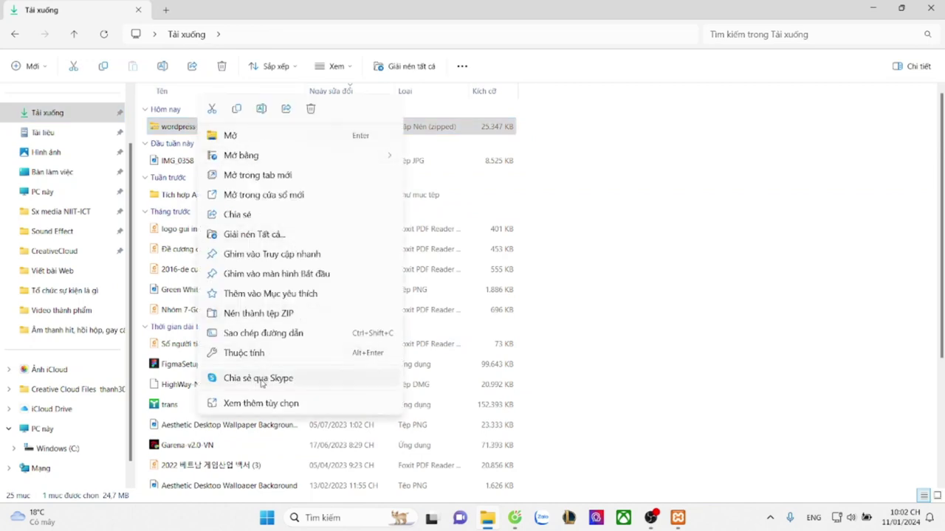
{"action": "left_click", "coordinate": [261, 403]}
{"action": "left_click", "coordinate": [264, 288]}
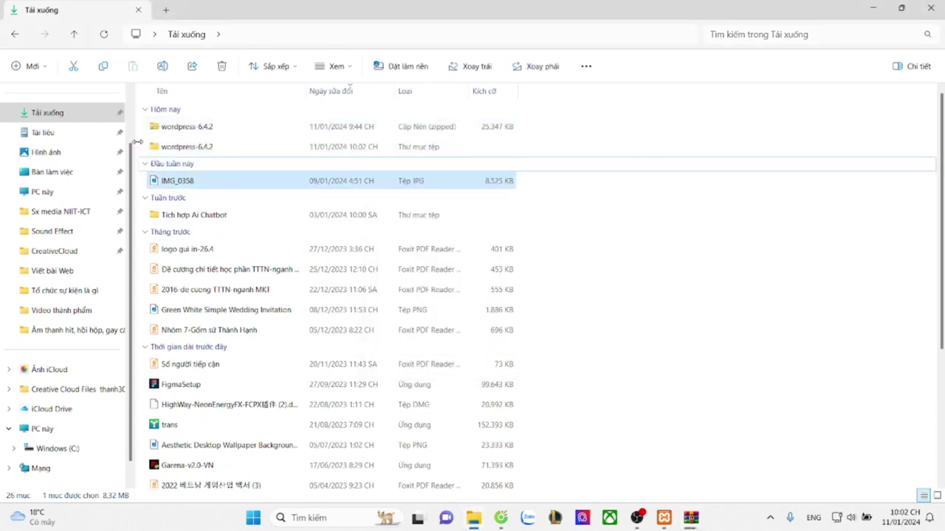
Browse into wordpress-6.4.2 and check the files inside the wordpress folder
{"action": "double_click", "coordinate": [234, 147]}
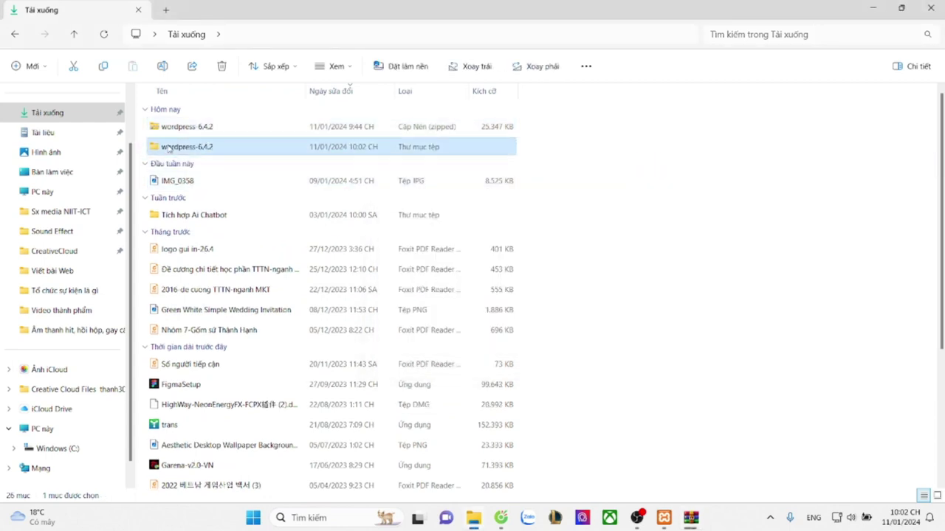
{"action": "left_click", "coordinate": [15, 34]}
{"action": "double_click", "coordinate": [206, 142]}
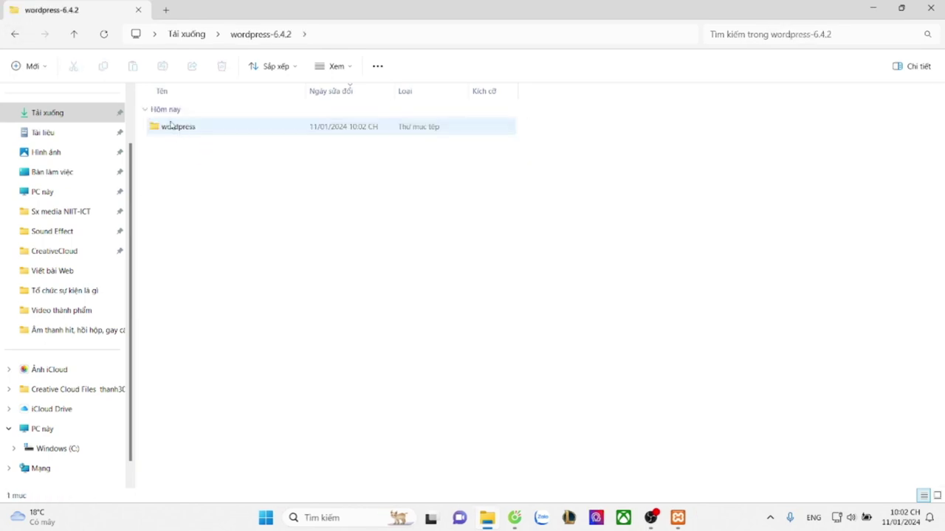
{"action": "double_click", "coordinate": [216, 128]}
{"action": "scroll", "coordinate": [243, 310], "scroll_direction": "down", "scroll_amount": 1}
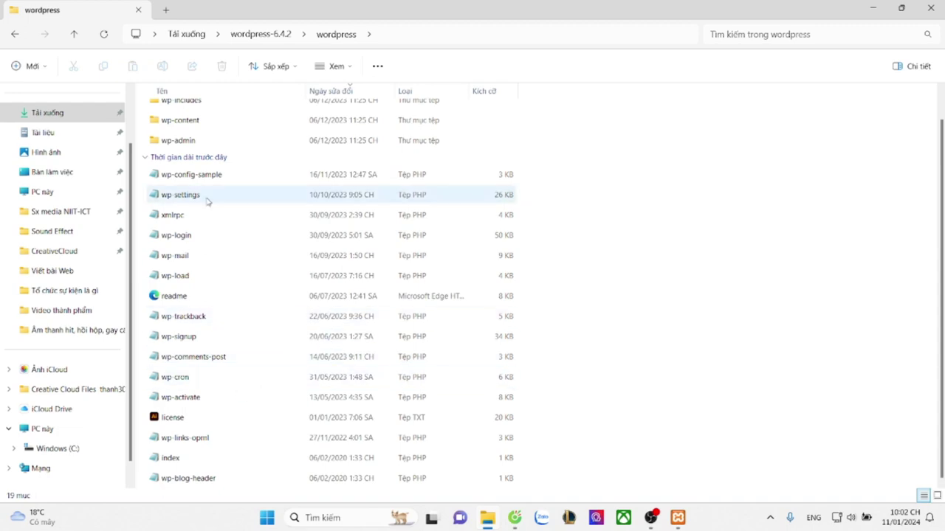
{"action": "scroll", "coordinate": [214, 170], "scroll_direction": "up", "scroll_amount": 1}
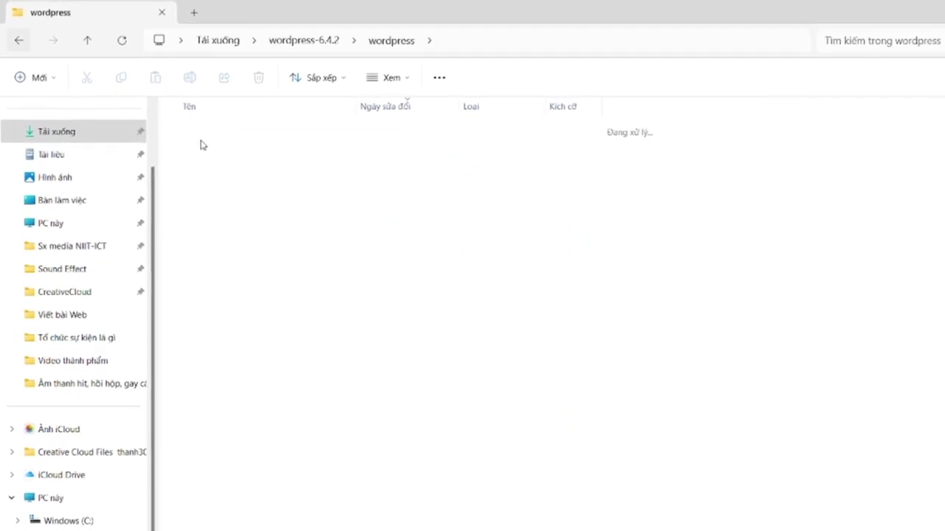
{"action": "key", "text": "alt+Left"}
Rename the inner wordpress folder to niiticthanoi
{"action": "right_click", "coordinate": [244, 152]}
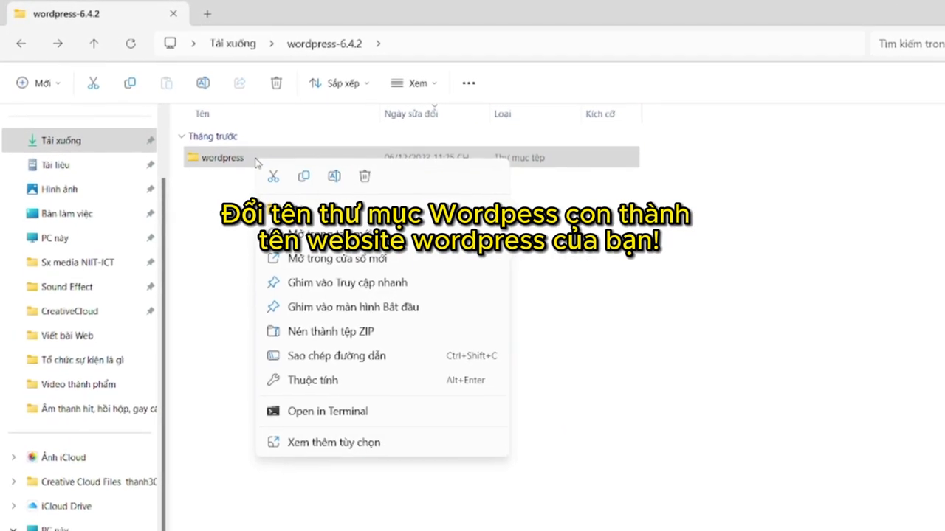
{"action": "left_click", "coordinate": [334, 176]}
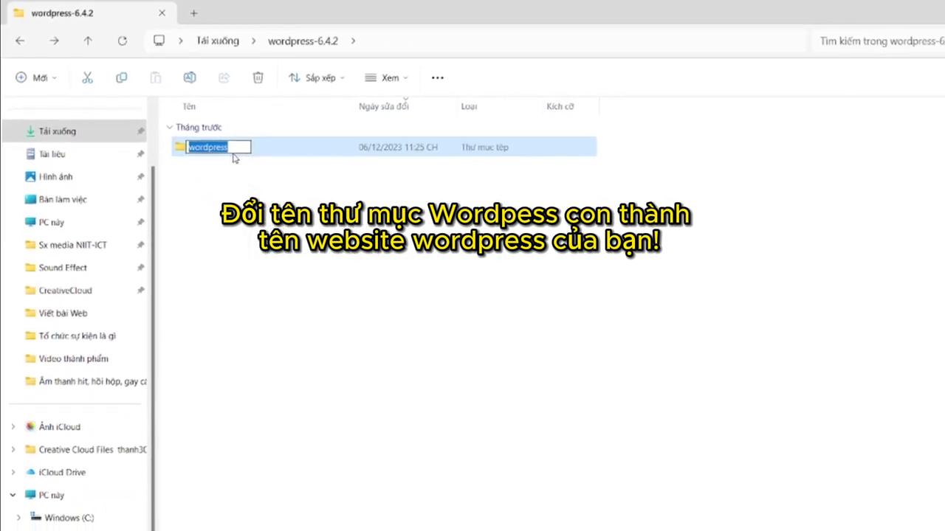
{"action": "key", "text": "BackSpace"}
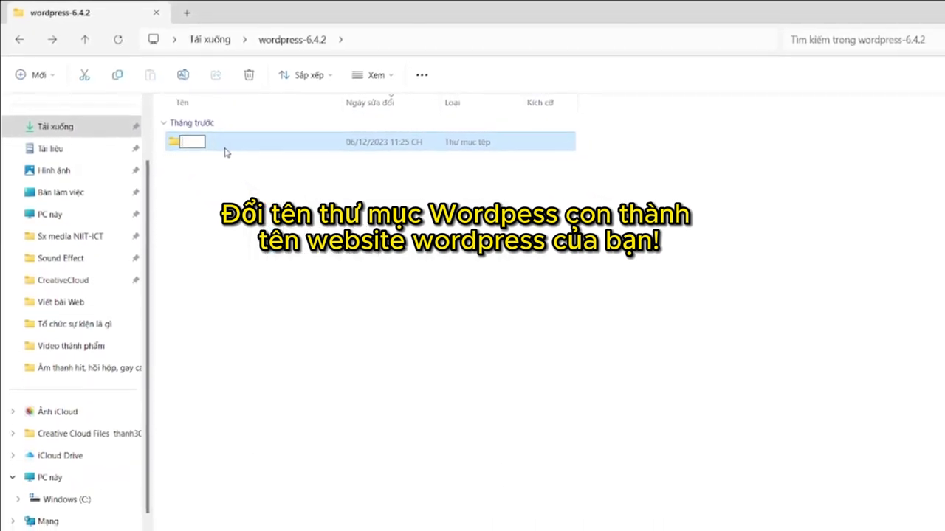
{"action": "type", "text": "niitict"}
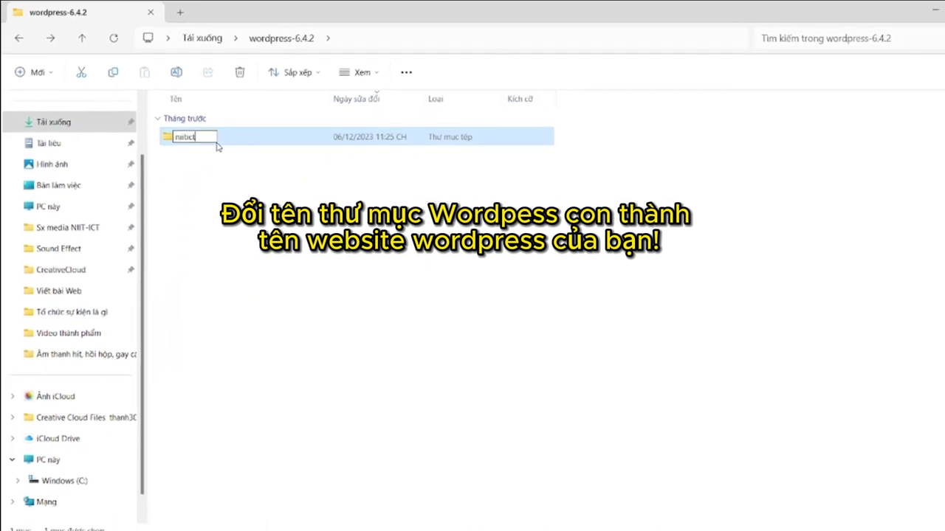
{"action": "type", "text": "thanoi"}
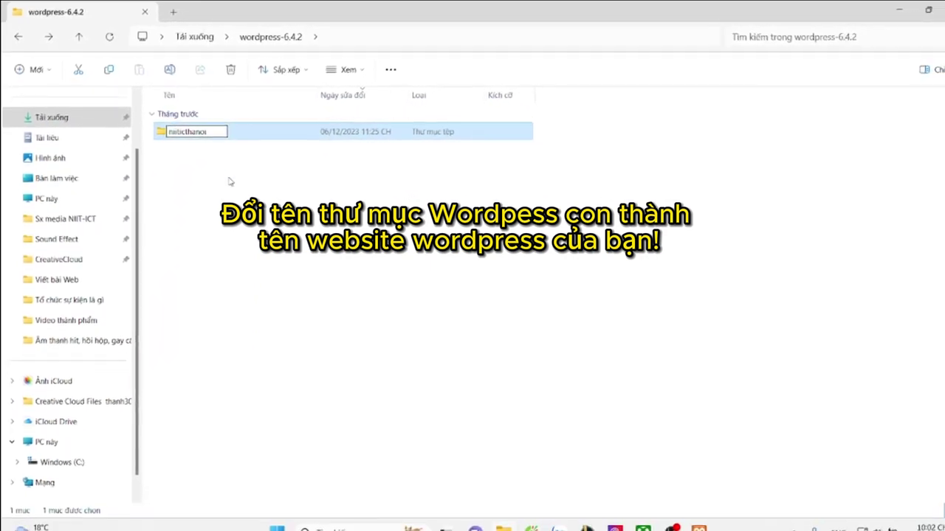
{"action": "key", "text": "Return"}
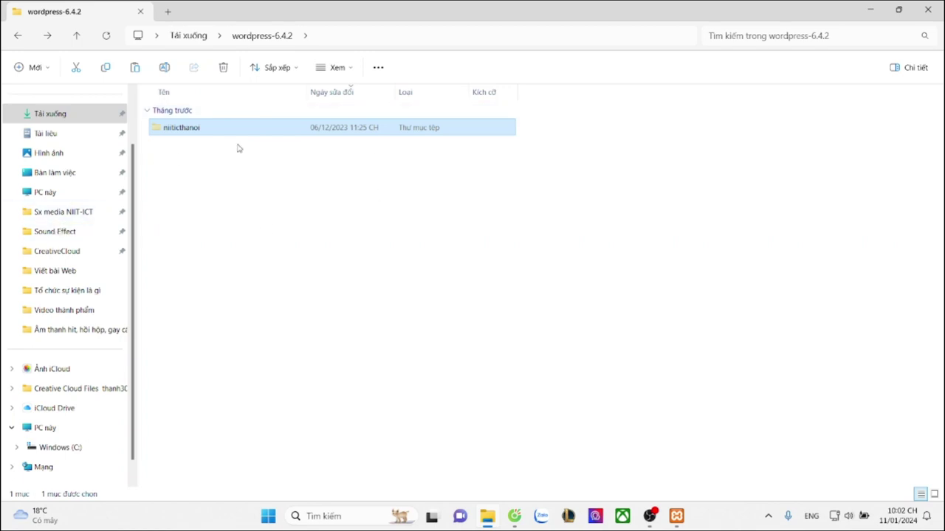
Paste the niiticthanoi folder into C:\xampp\htdocs
{"action": "left_click", "coordinate": [64, 193]}
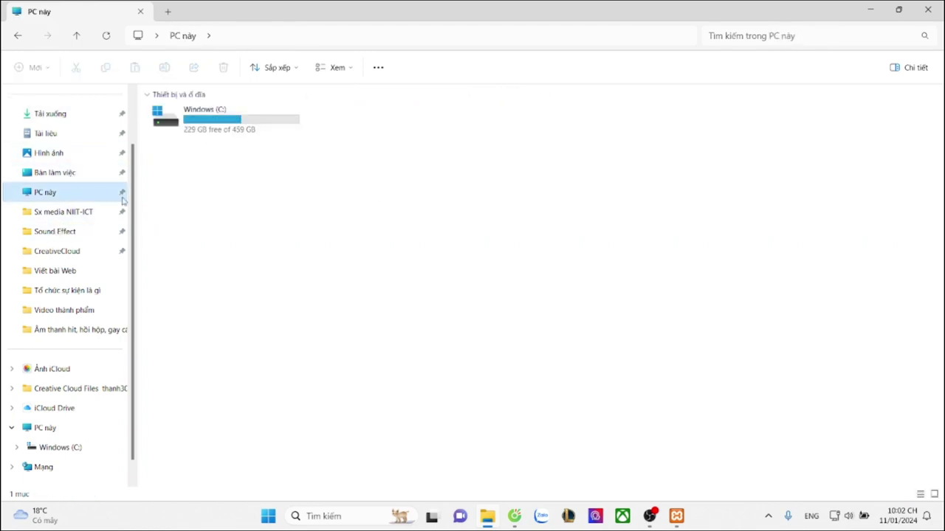
{"action": "double_click", "coordinate": [217, 136]}
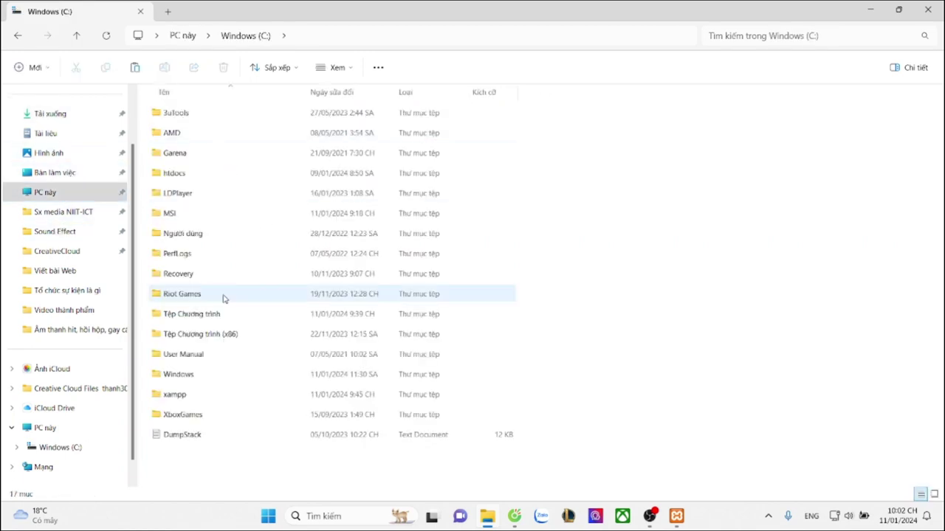
{"action": "double_click", "coordinate": [196, 396]}
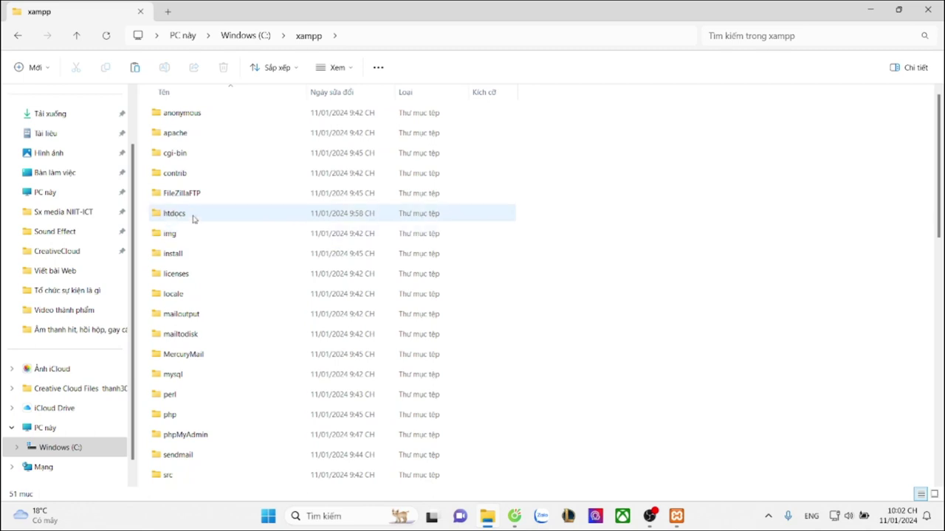
{"action": "double_click", "coordinate": [190, 214]}
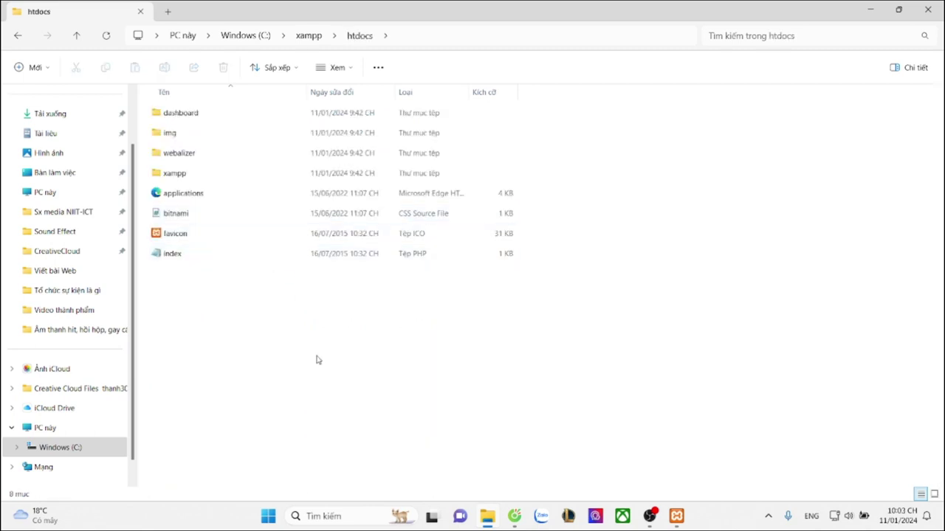
{"action": "key", "text": "ctrl+v"}
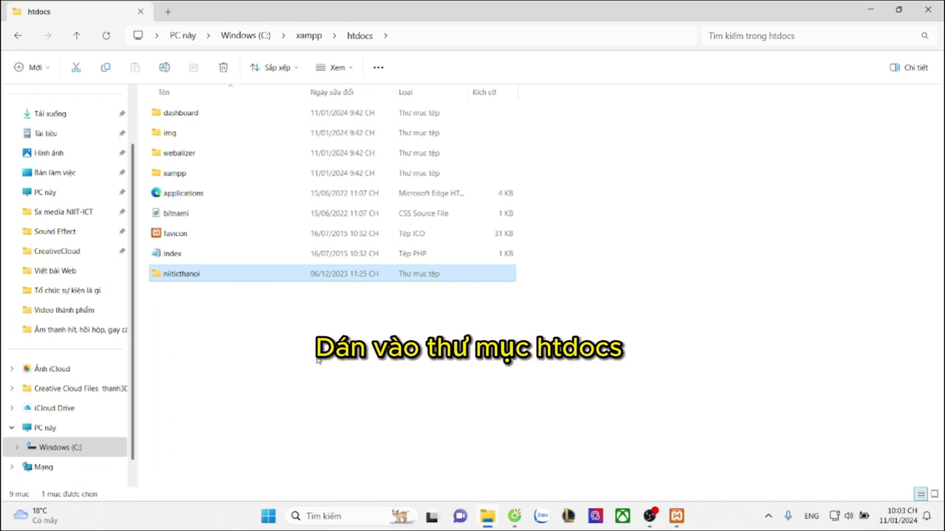
{"action": "left_click", "coordinate": [354, 377]}
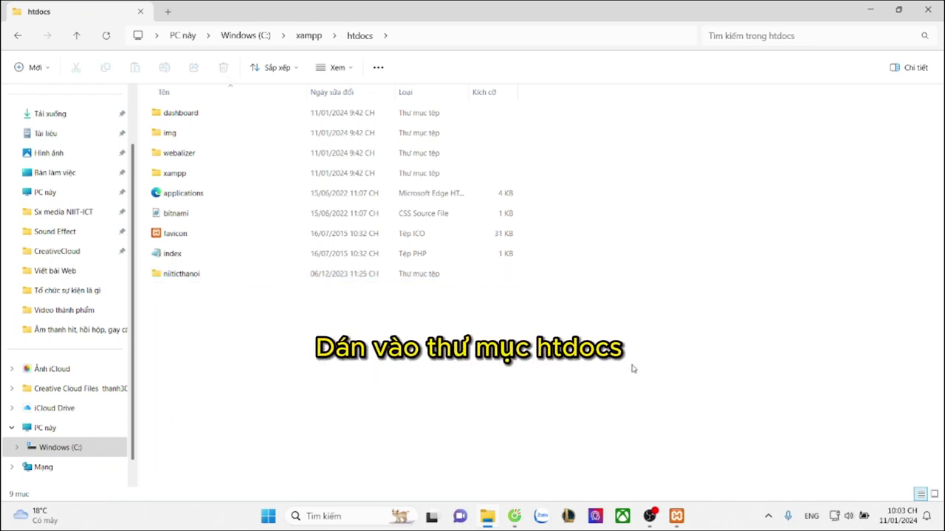
Switch back to Cốc Cốc and open a new tab ready for an address
{"action": "key", "text": "alt+Tab"}
{"action": "key", "text": "alt+Tab"}
{"action": "key", "text": "alt+Tab"}
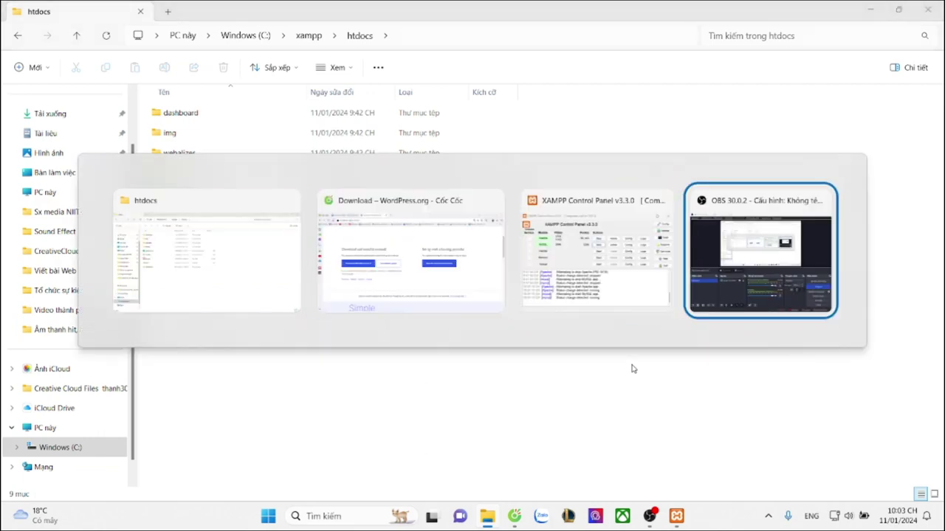
{"action": "key", "text": "alt+Tab"}
{"action": "key", "text": "alt+Tab"}
{"action": "key", "text": "alt+Tab"}
{"action": "key", "text": "alt+Tab"}
{"action": "key", "text": "alt+Tab"}
{"action": "key", "text": "alt+Tab"}
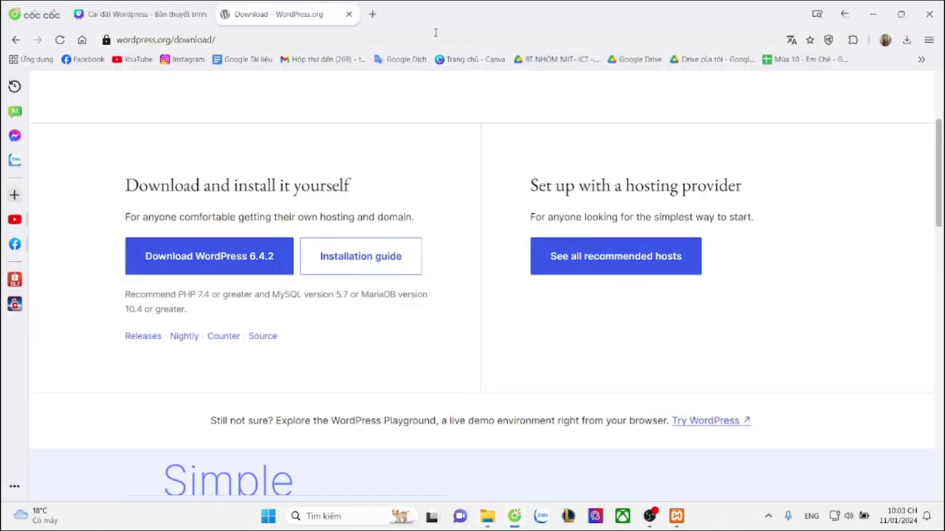
{"action": "left_click", "coordinate": [371, 14]}
{"action": "left_click", "coordinate": [366, 37]}
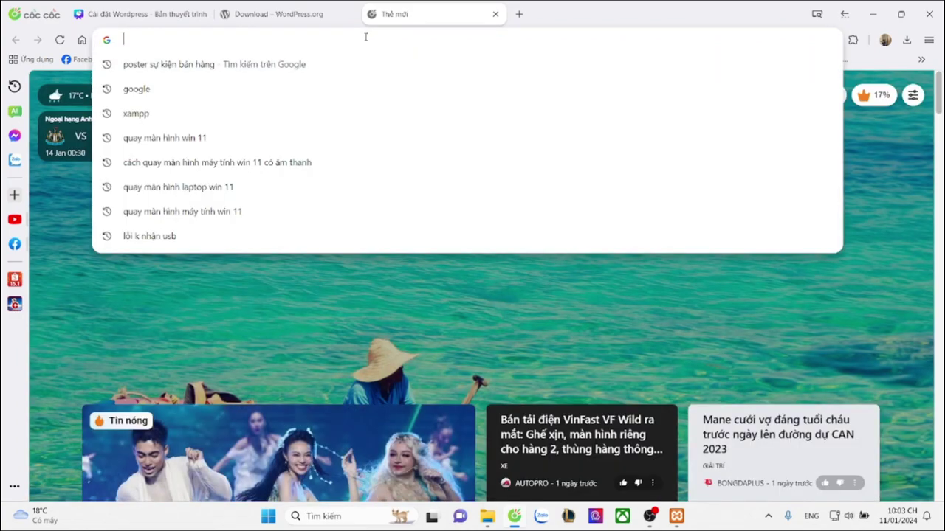
{"action": "left_click", "coordinate": [126, 9]}
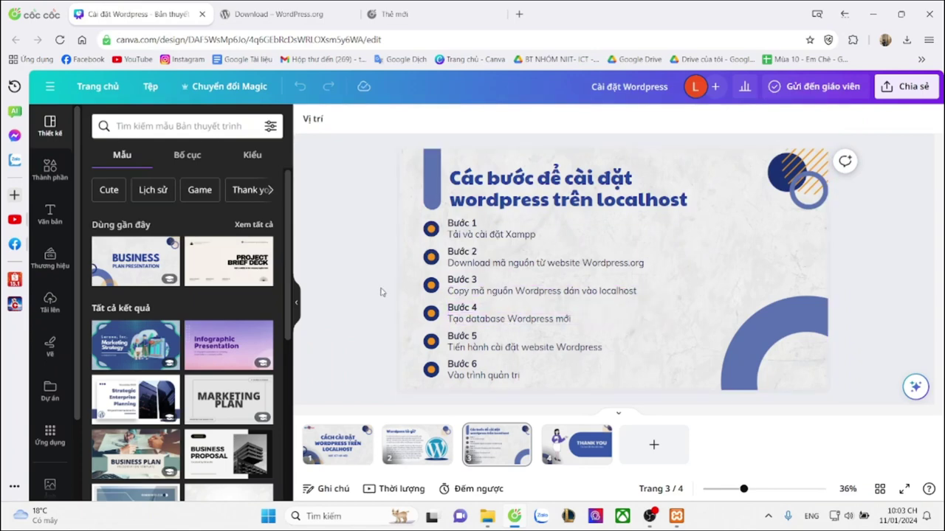
{"action": "left_click", "coordinate": [373, 13]}
{"action": "left_click", "coordinate": [370, 34]}
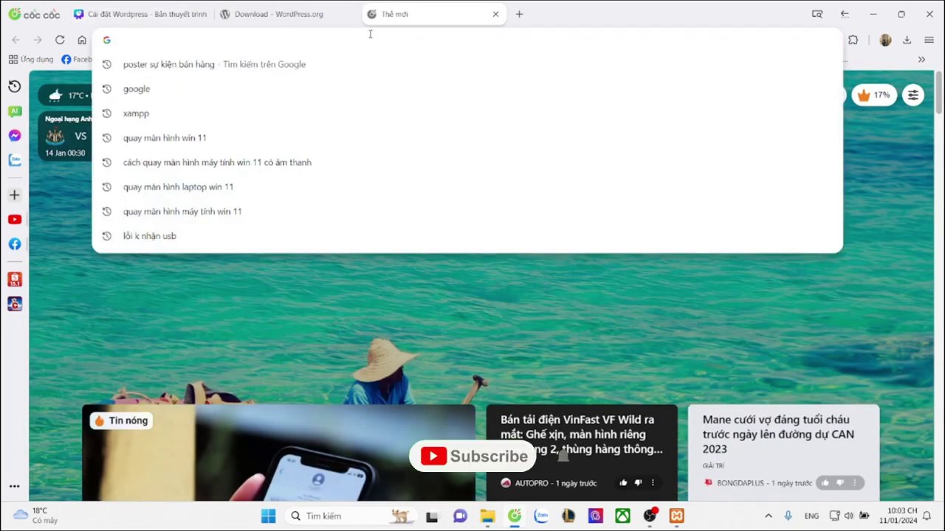
{"action": "type", "text": "http"}
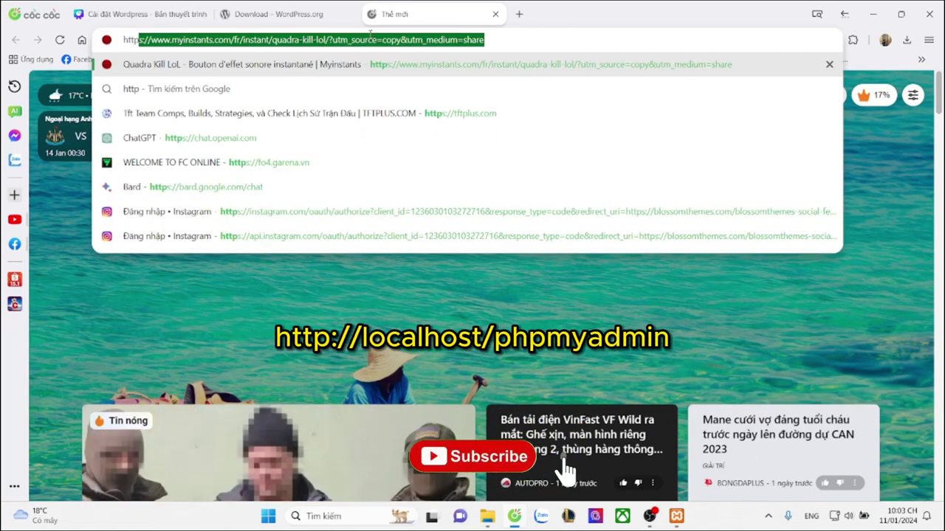
{"action": "type", "text": "://"}
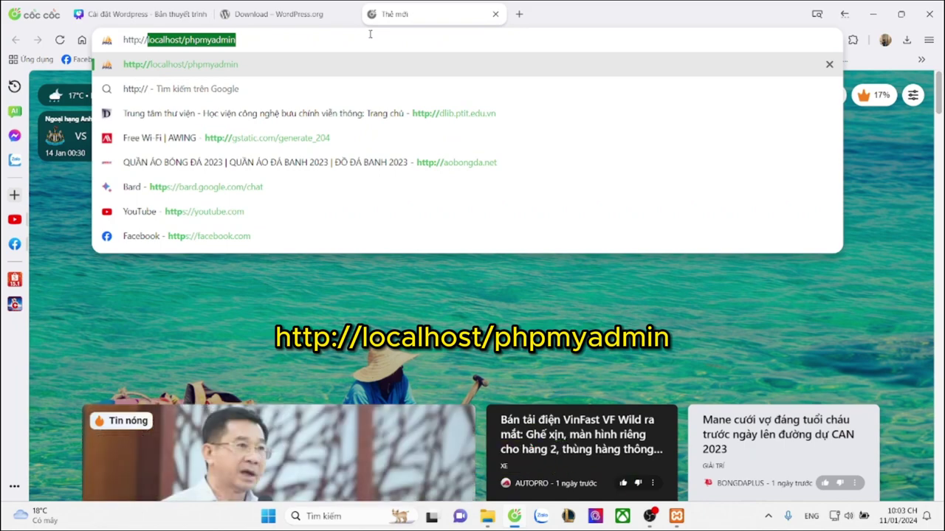
{"action": "key", "text": "Return"}
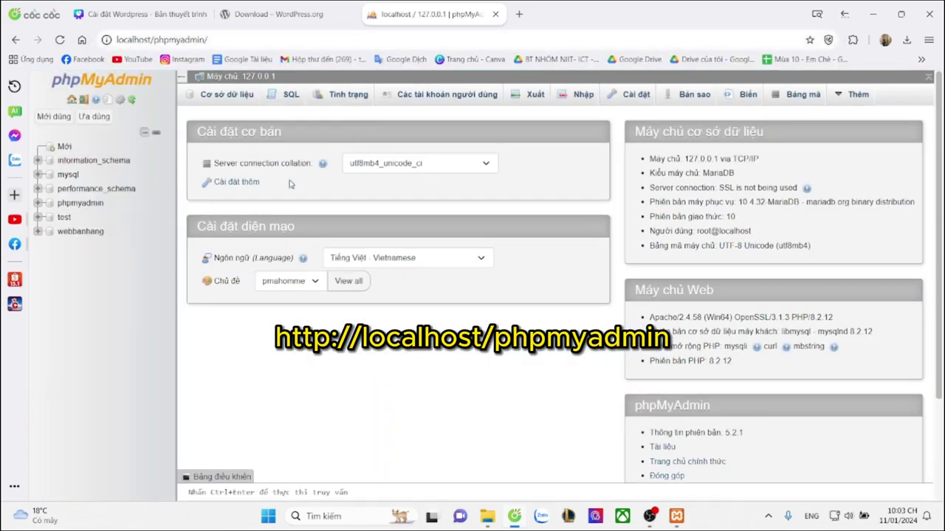
On the Databases page, create database niiticthanoi with collation utf8_unicode_ci
{"action": "mouse_move", "coordinate": [63, 126]}
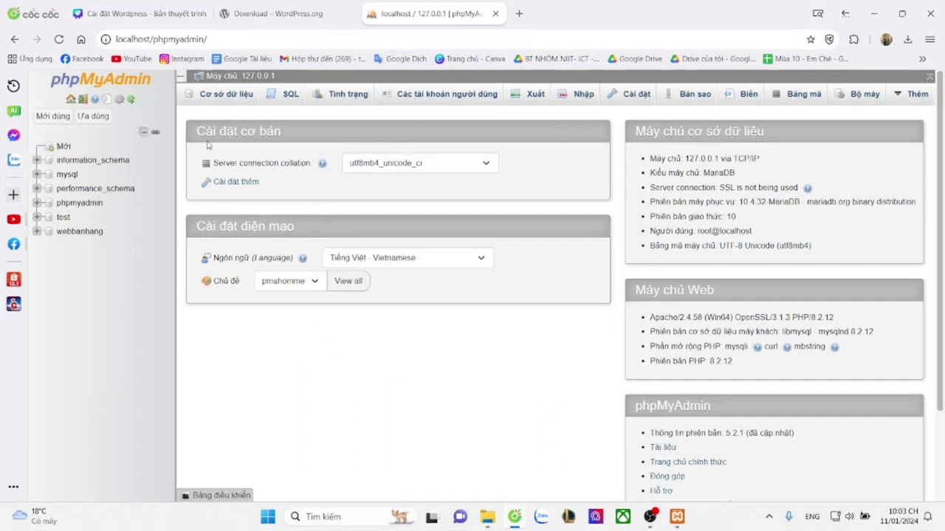
{"action": "left_click", "coordinate": [216, 98]}
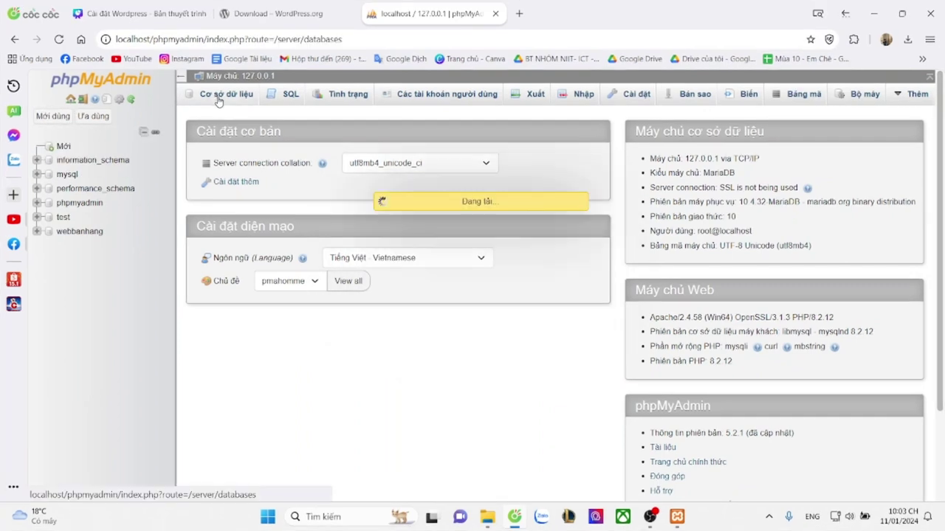
{"action": "left_click", "coordinate": [266, 193]}
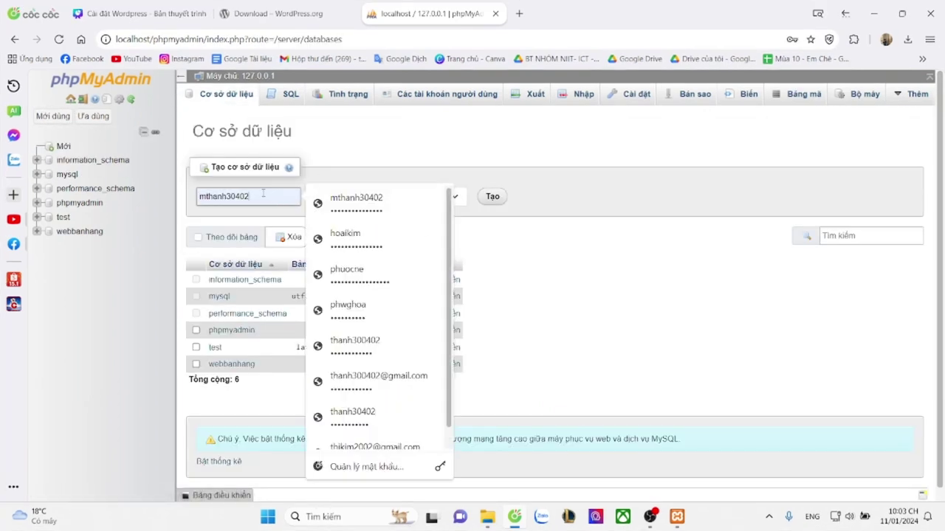
{"action": "key", "text": "ctrl+a"}
{"action": "type", "text": "nii"}
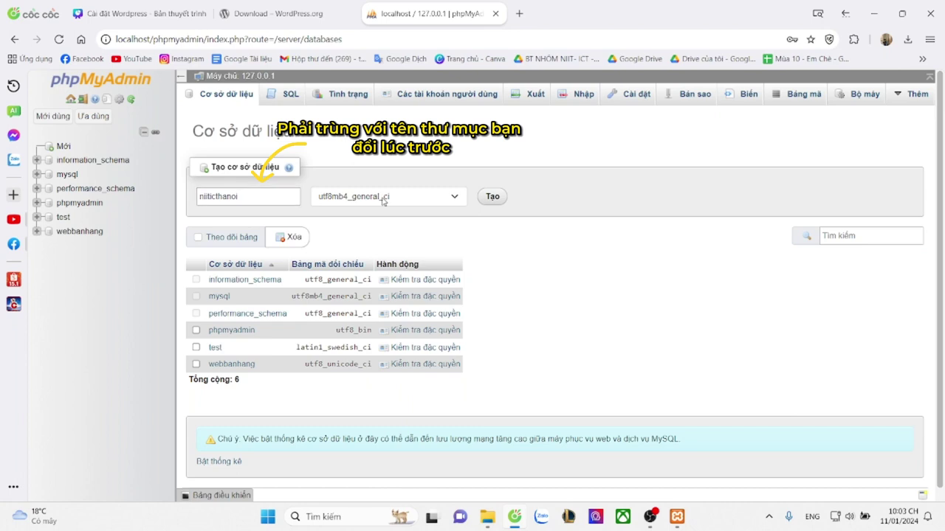
{"action": "left_click", "coordinate": [384, 197]}
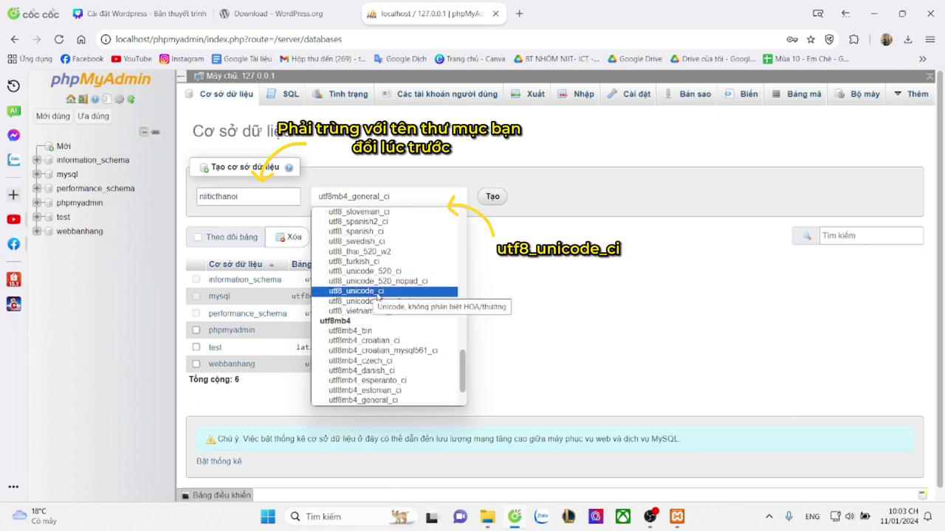
{"action": "left_click", "coordinate": [381, 294]}
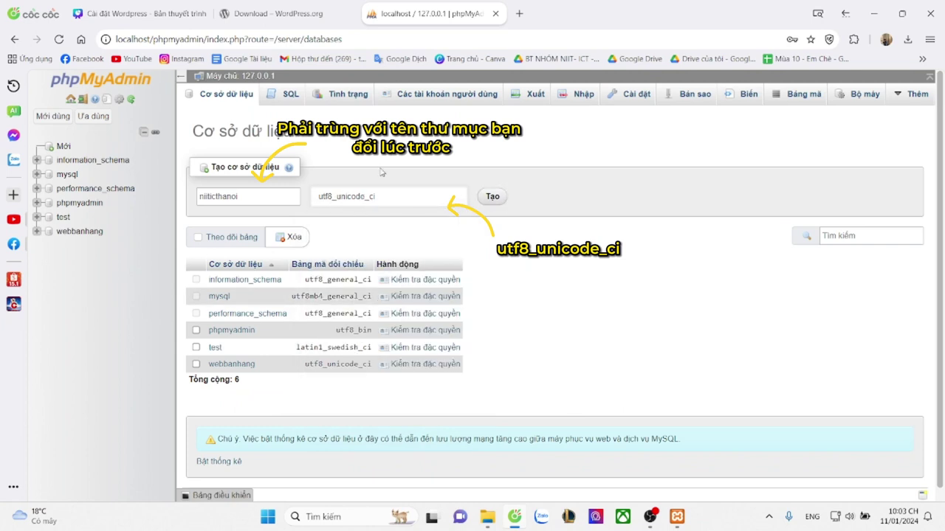
{"action": "left_click", "coordinate": [493, 203]}
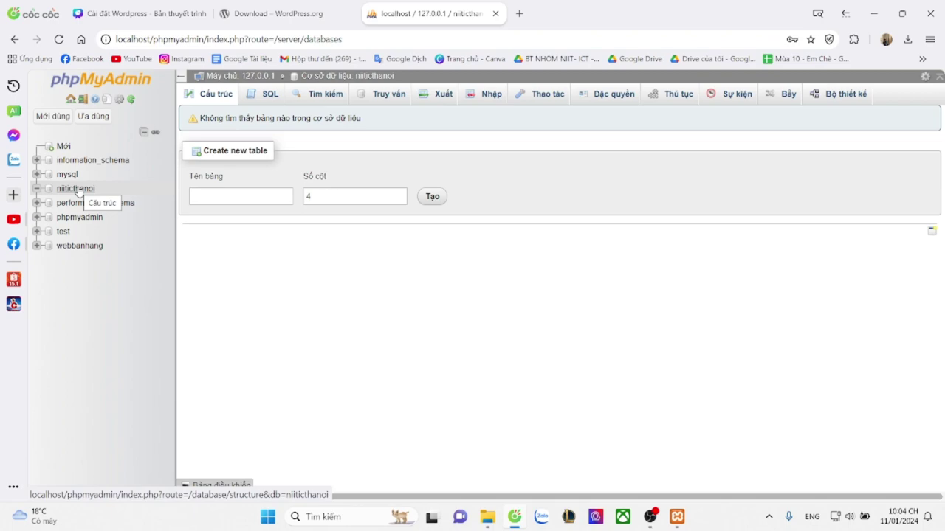
In a new tab, go to localhost/niiticthanoi to launch the WordPress setup
{"action": "key", "text": "ctrl+t"}
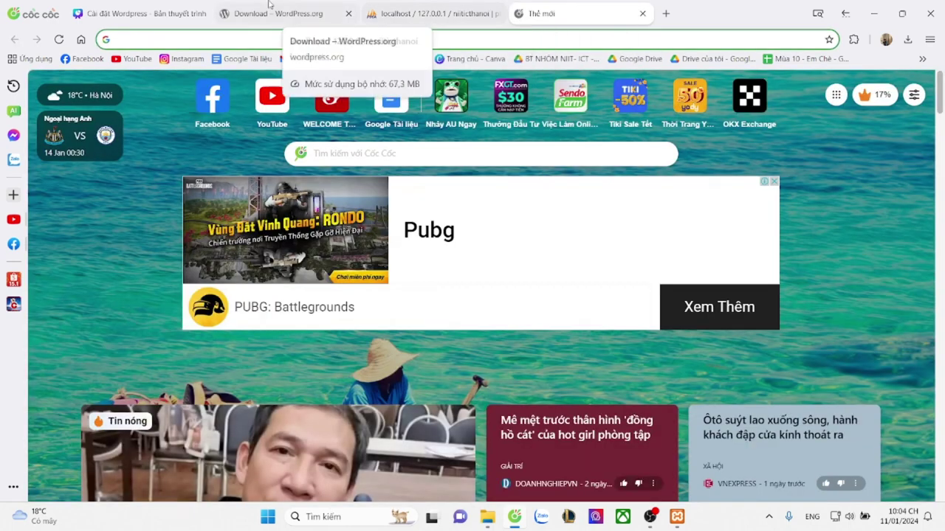
{"action": "left_click", "coordinate": [137, 13]}
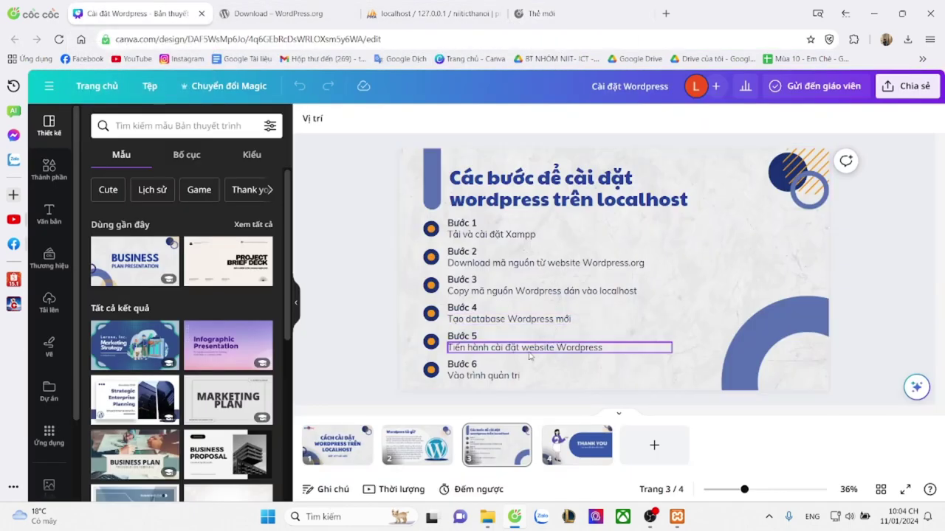
{"action": "left_click", "coordinate": [591, 6]}
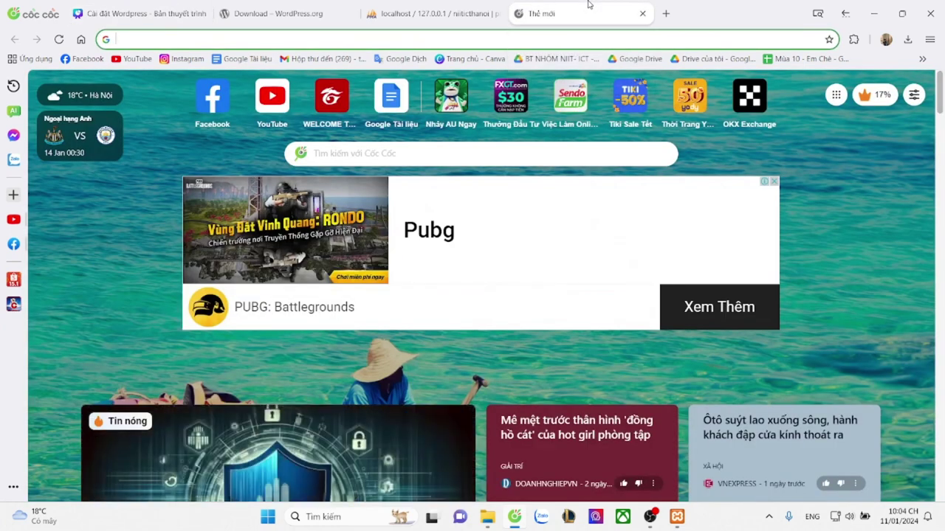
{"action": "type", "text": "http://"}
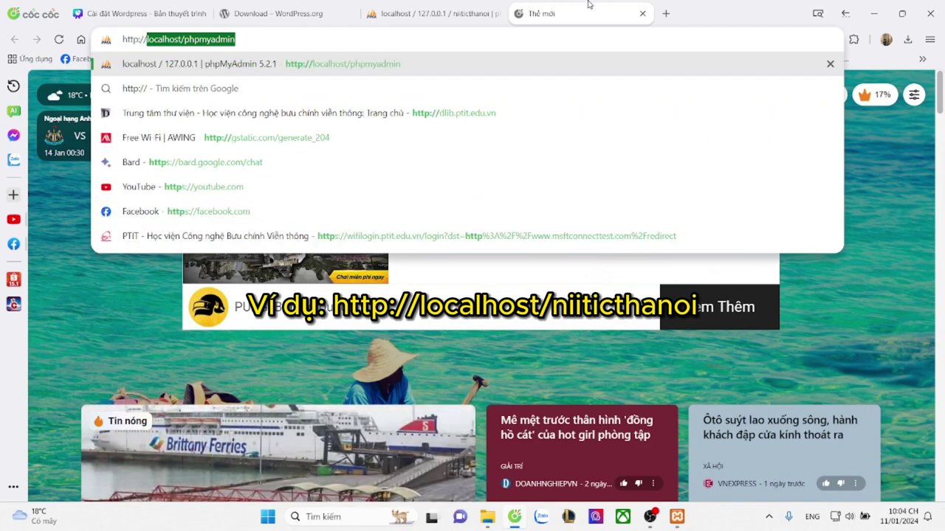
{"action": "key", "text": "BackSpace"}
{"action": "type", "text": "localhost"}
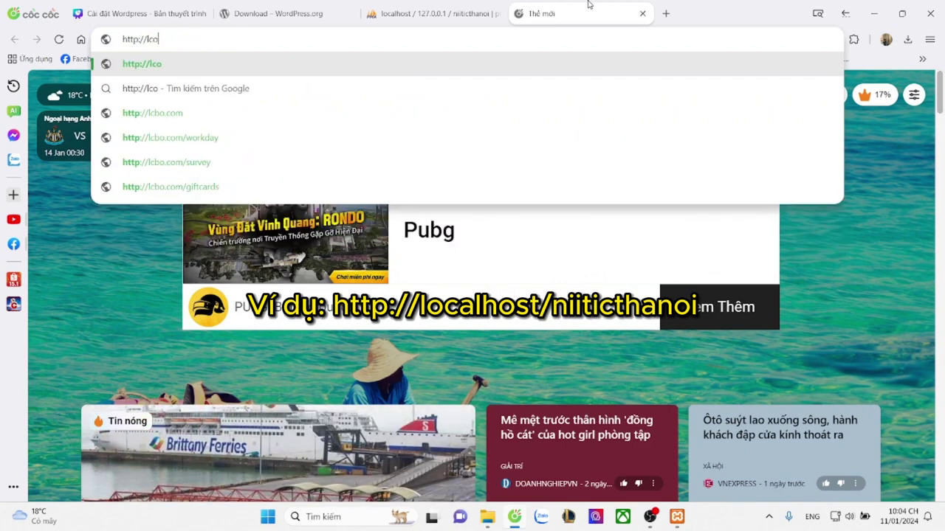
{"action": "type", "text": "/"}
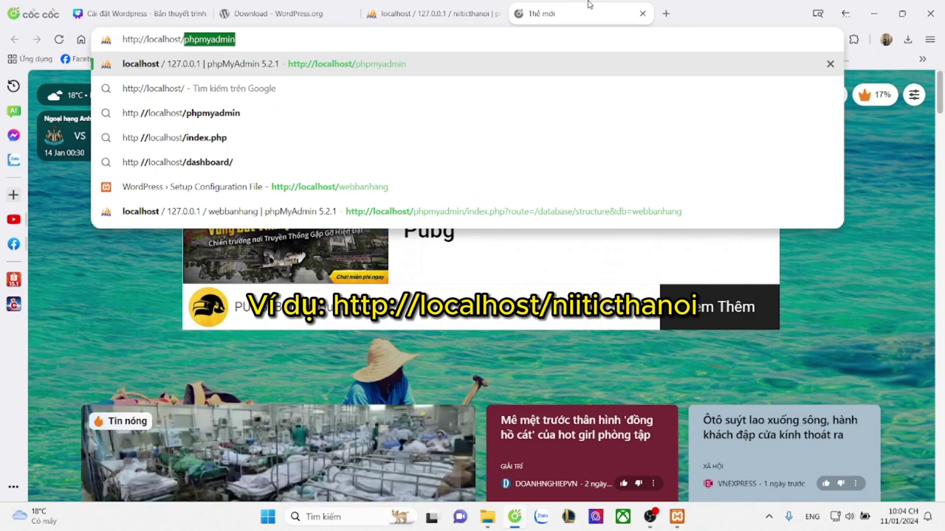
{"action": "type", "text": "niitic"}
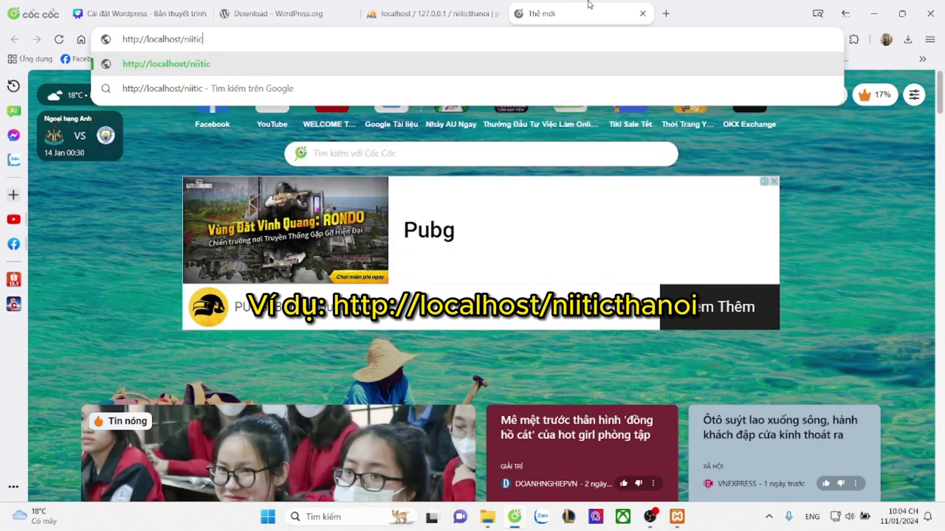
{"action": "type", "text": "thanoi"}
{"action": "key", "text": "Return"}
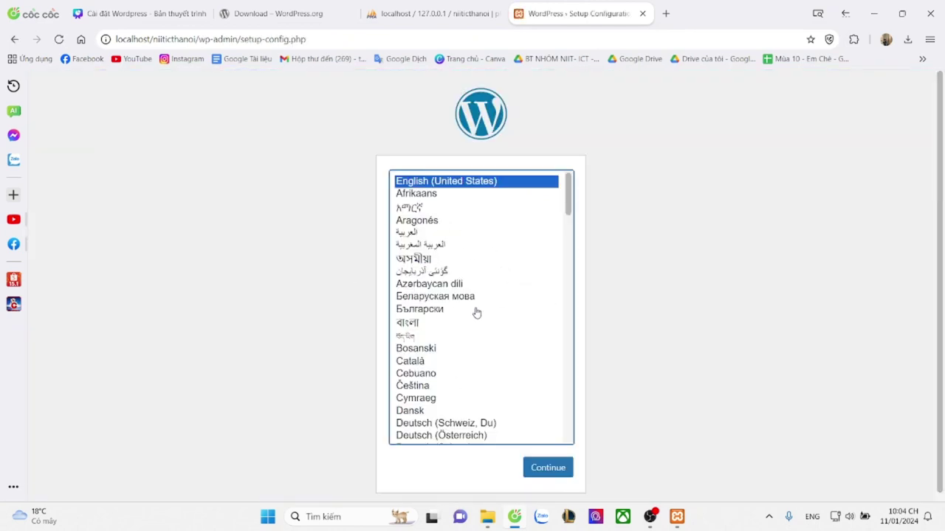
Choose Tiếng Việt as the setup language and proceed to the database details form
{"action": "scroll", "coordinate": [491, 339], "scroll_direction": "down", "scroll_amount": 10}
{"action": "scroll", "coordinate": [489, 346], "scroll_direction": "down", "scroll_amount": 15}
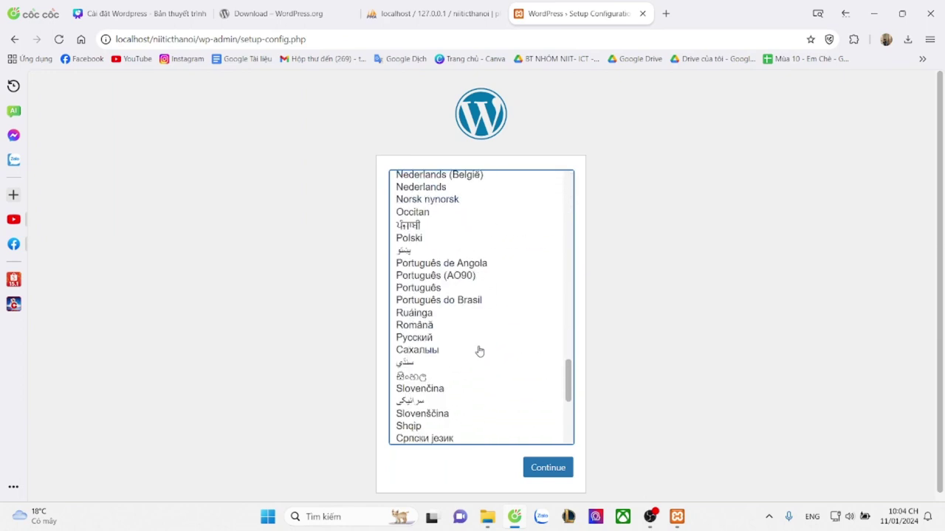
{"action": "left_click", "coordinate": [430, 392]}
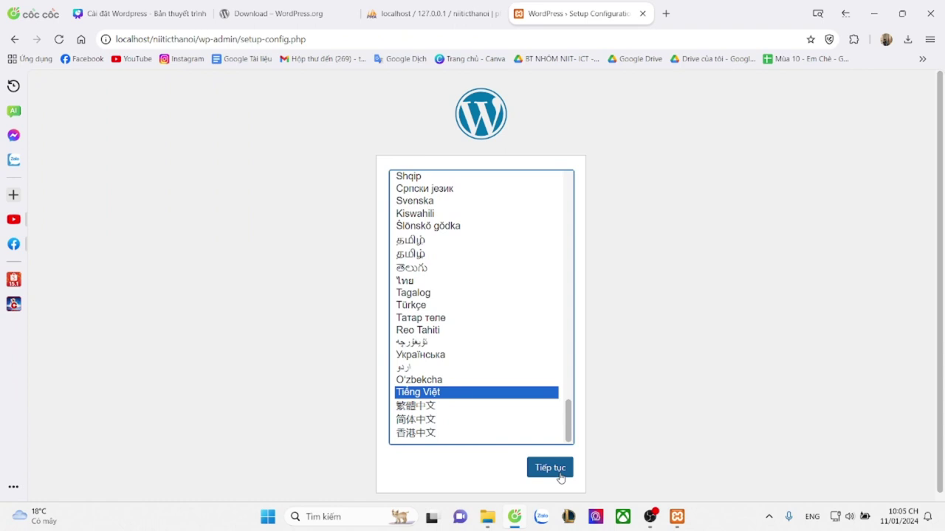
{"action": "scroll", "coordinate": [613, 398], "scroll_direction": "down", "scroll_amount": 1}
{"action": "left_click", "coordinate": [551, 461]}
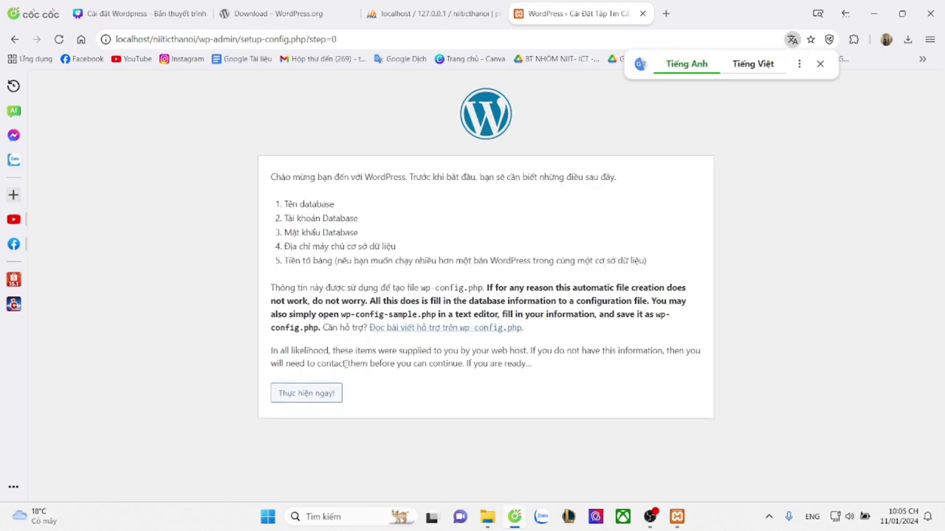
{"action": "left_click", "coordinate": [819, 65]}
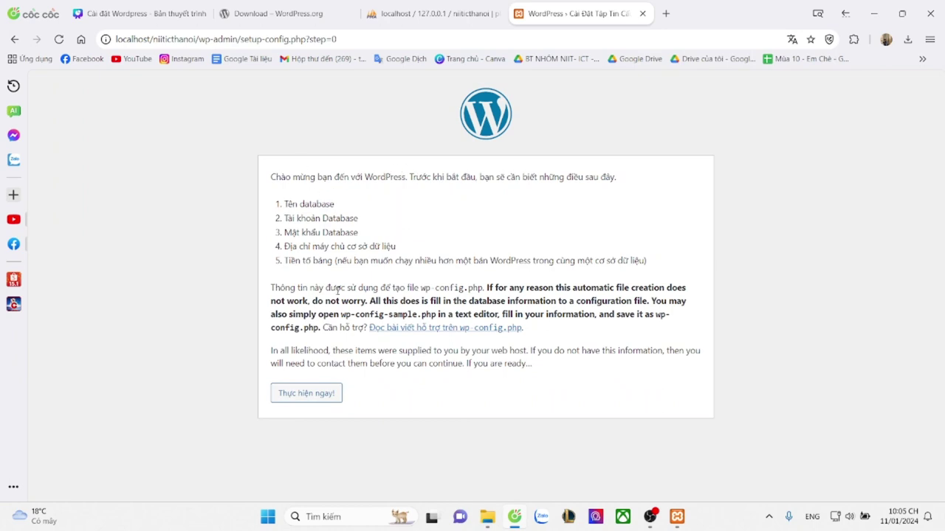
{"action": "left_click", "coordinate": [320, 393]}
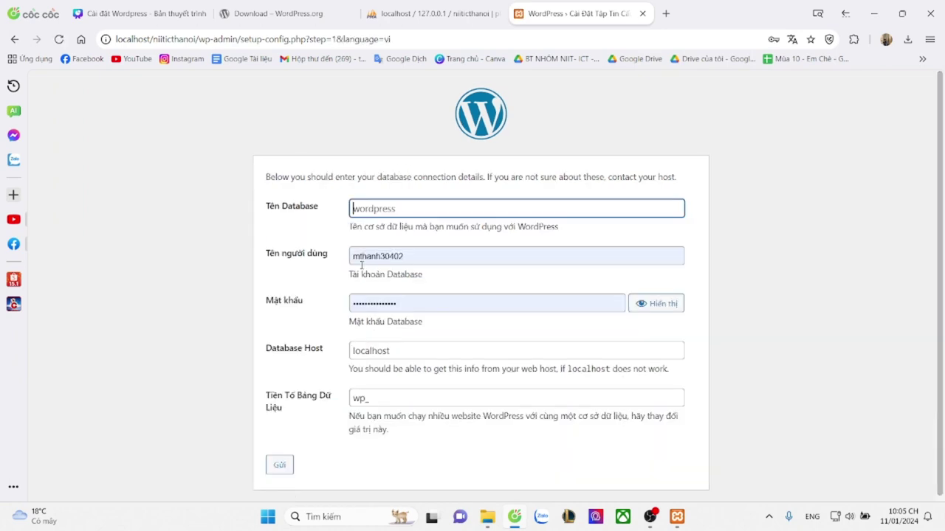
Enter niiticthanoi as the database name
{"action": "left_click", "coordinate": [416, 259]}
{"action": "left_click", "coordinate": [391, 209]}
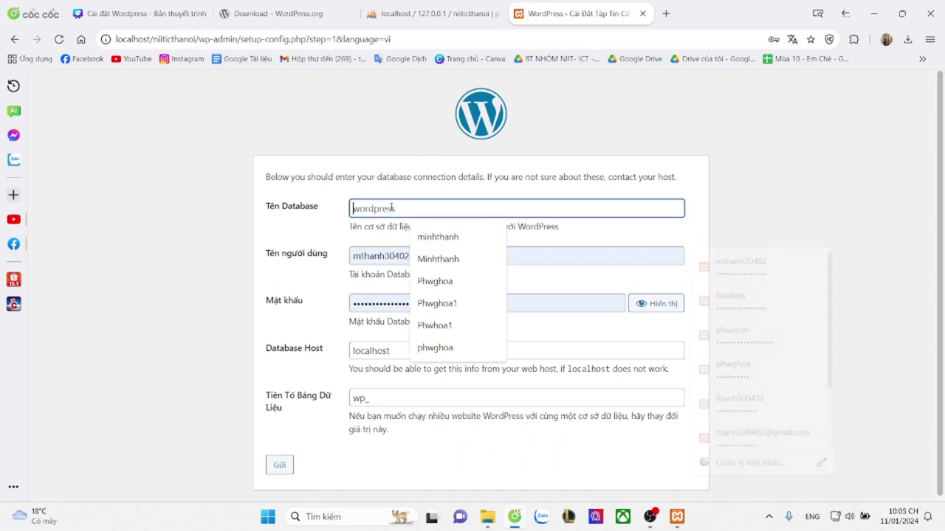
{"action": "left_click", "coordinate": [368, 224]}
{"action": "left_click", "coordinate": [370, 210]}
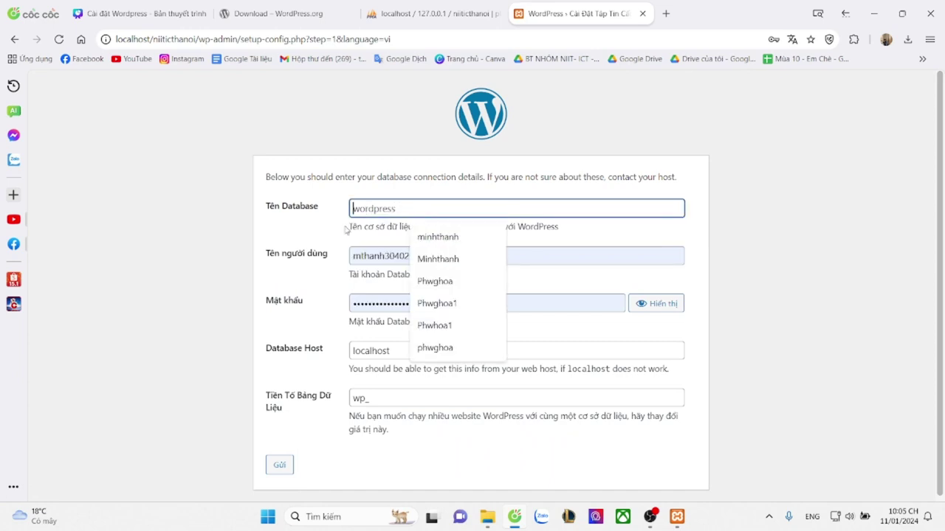
{"action": "left_click", "coordinate": [347, 231]}
{"action": "left_click", "coordinate": [378, 210]}
{"action": "type", "text": "niiti"}
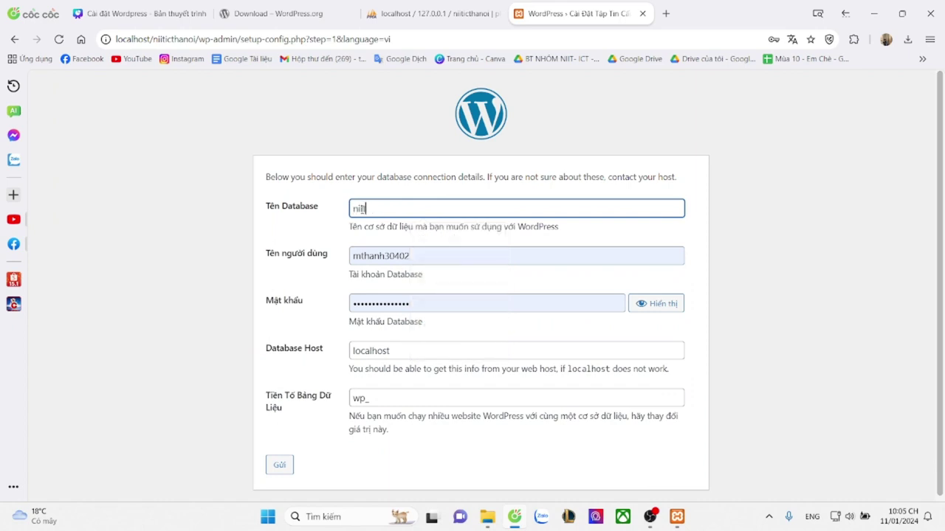
{"action": "type", "text": "cthanoi"}
Use username root with an empty password, submit, and start the installation
{"action": "left_click", "coordinate": [423, 256]}
{"action": "type", "text": "root"}
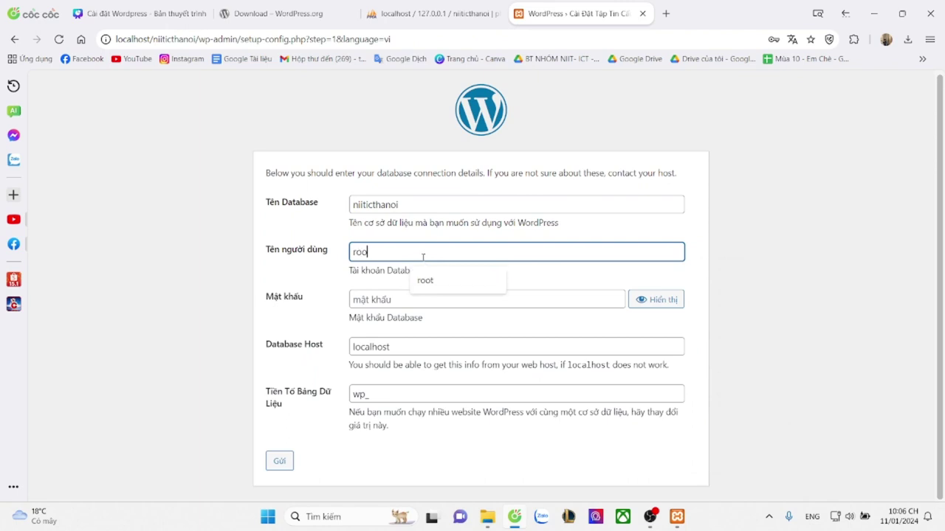
{"action": "left_click", "coordinate": [392, 300]}
{"action": "left_click", "coordinate": [328, 313]}
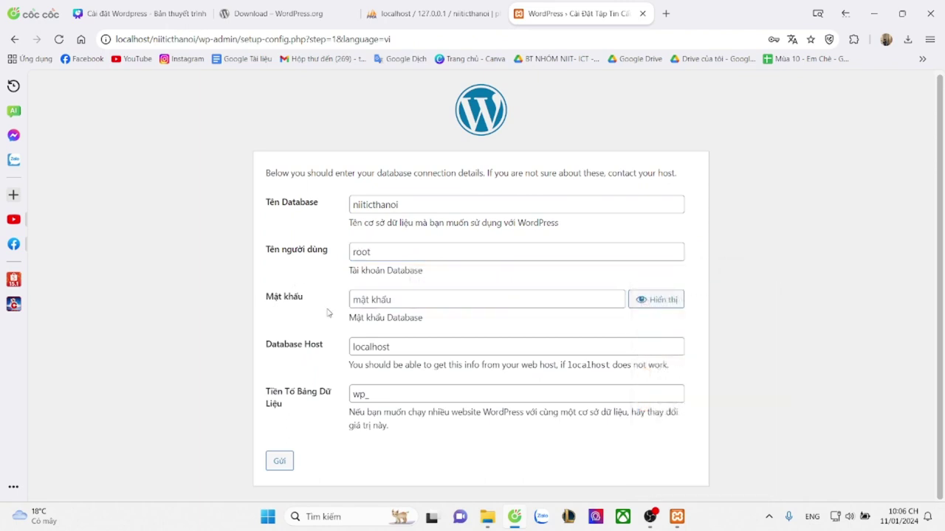
{"action": "left_click", "coordinate": [279, 460]}
{"action": "left_click", "coordinate": [331, 219]}
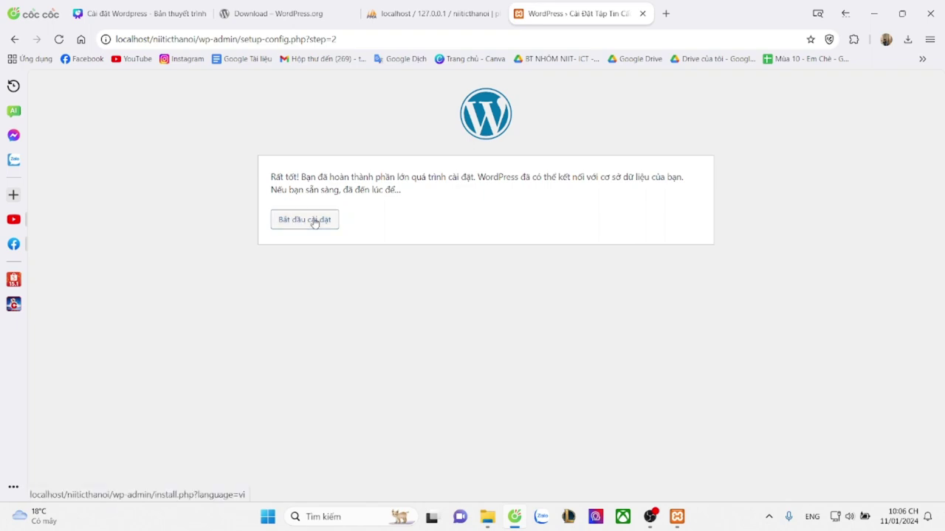
Enter site title NIIT-ICT Hà Nội and the admin username
{"action": "left_click", "coordinate": [314, 223]}
{"action": "scroll", "coordinate": [502, 265], "scroll_direction": "down", "scroll_amount": 1}
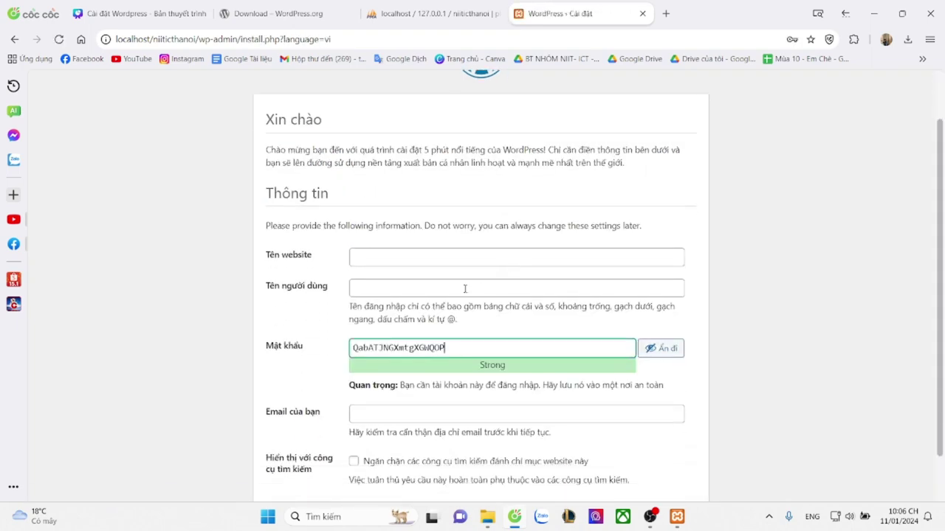
{"action": "left_click", "coordinate": [380, 259]}
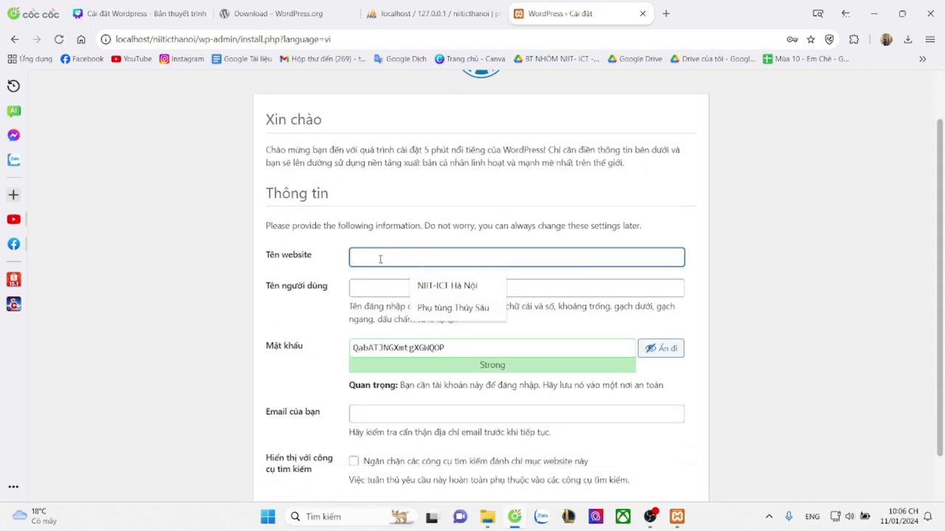
{"action": "left_click", "coordinate": [432, 285]}
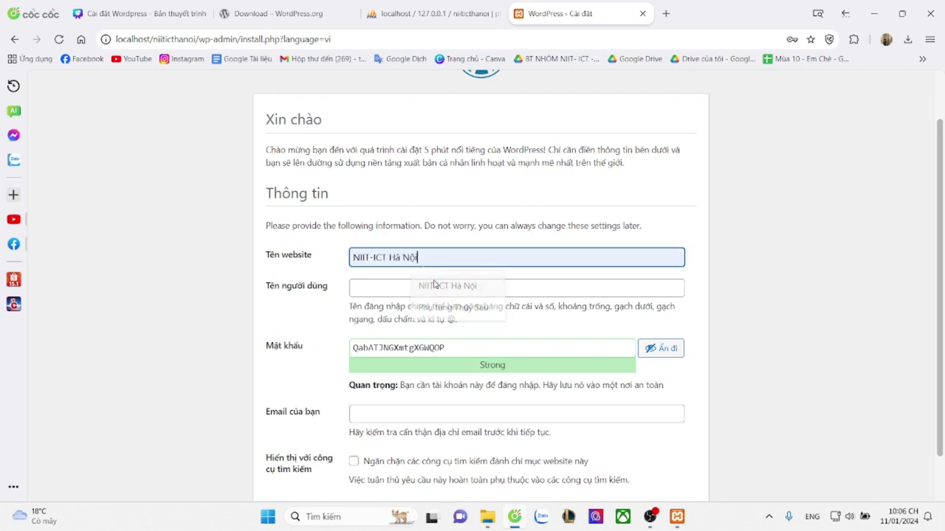
{"action": "left_click", "coordinate": [407, 288]}
{"action": "scroll", "coordinate": [465, 281], "scroll_direction": "down", "scroll_amount": 1}
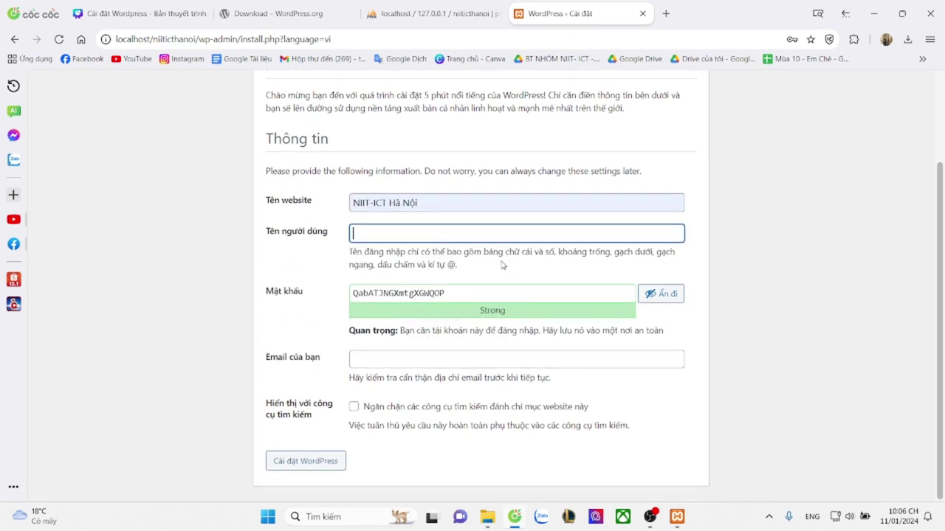
{"action": "type", "text": "mthanh3"}
{"action": "type", "text": "002"}
Keep the generated strong password for the admin account
{"action": "left_click", "coordinate": [459, 289]}
{"action": "left_click_drag", "start_coordinate": [464, 294], "coordinate": [321, 294]}
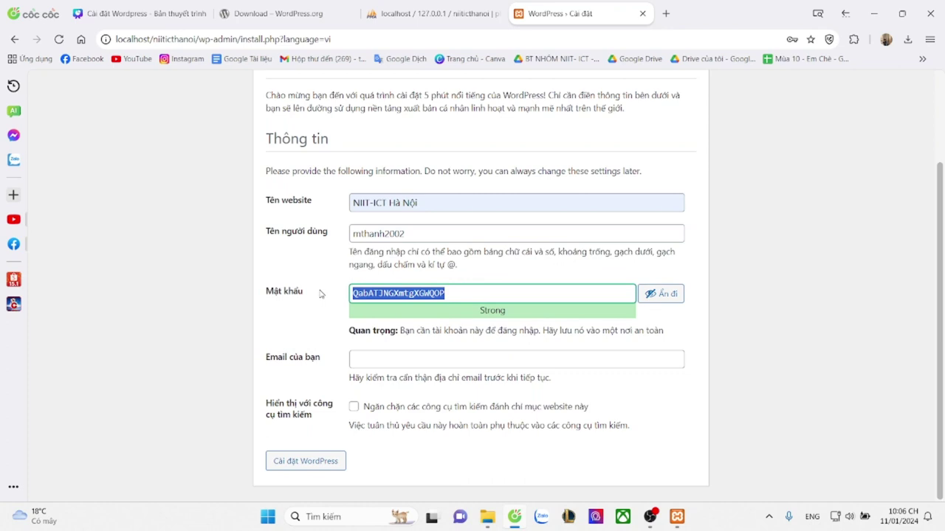
{"action": "left_click", "coordinate": [474, 313]}
{"action": "left_click", "coordinate": [456, 293]}
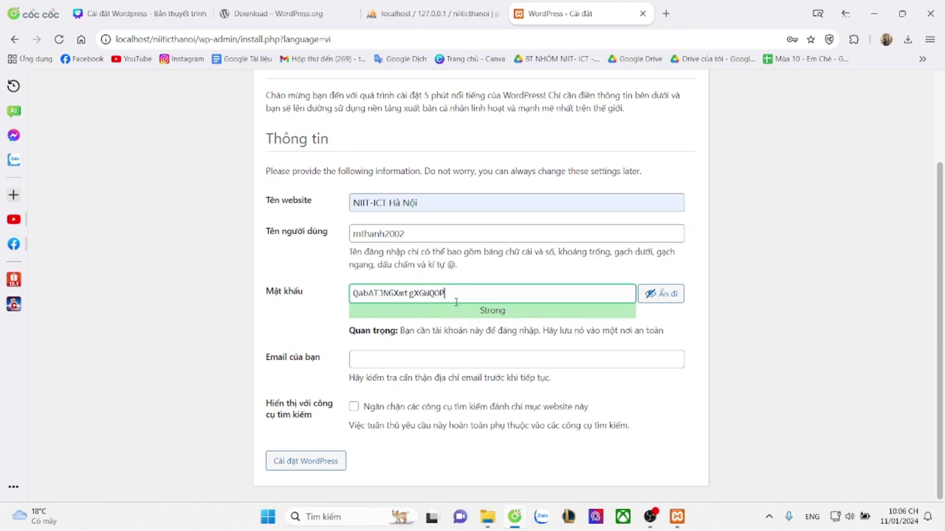
{"action": "left_click_drag", "start_coordinate": [452, 294], "coordinate": [349, 295]}
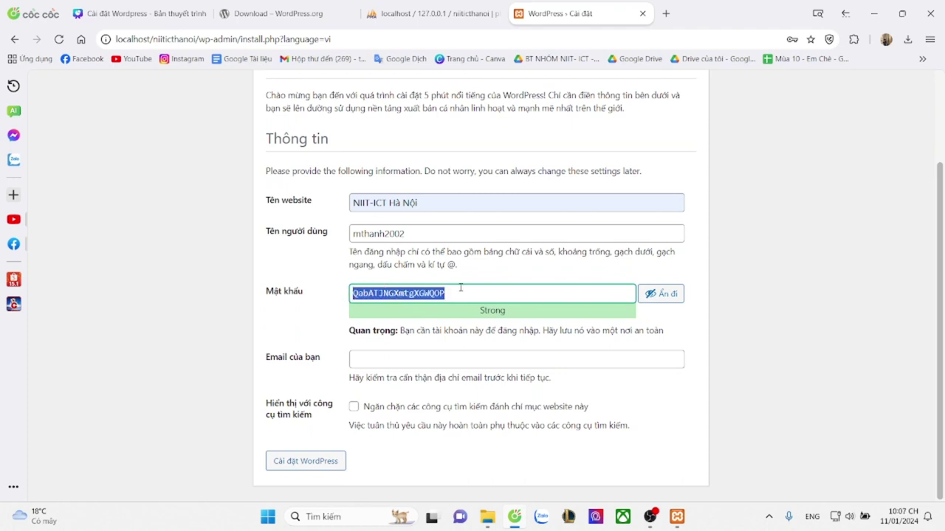
{"action": "left_click", "coordinate": [491, 285]}
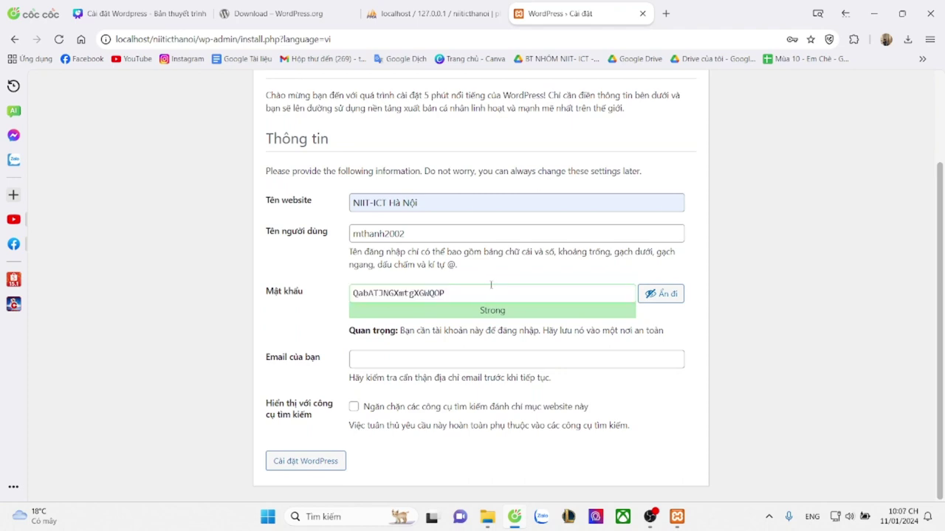
Fill in the admin e-mail and tick discourage search engines from indexing
{"action": "left_click", "coordinate": [372, 363]}
{"action": "type", "text": "thanh"}
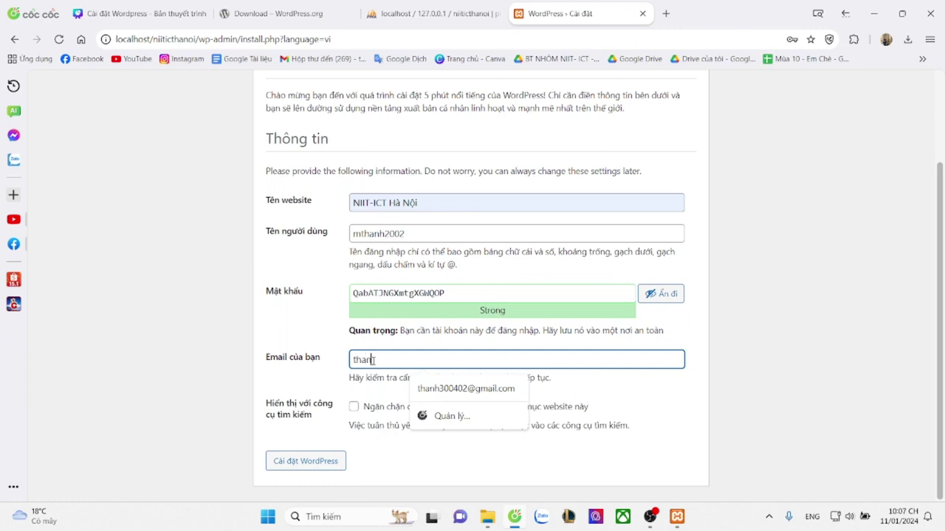
{"action": "type", "text": "m"}
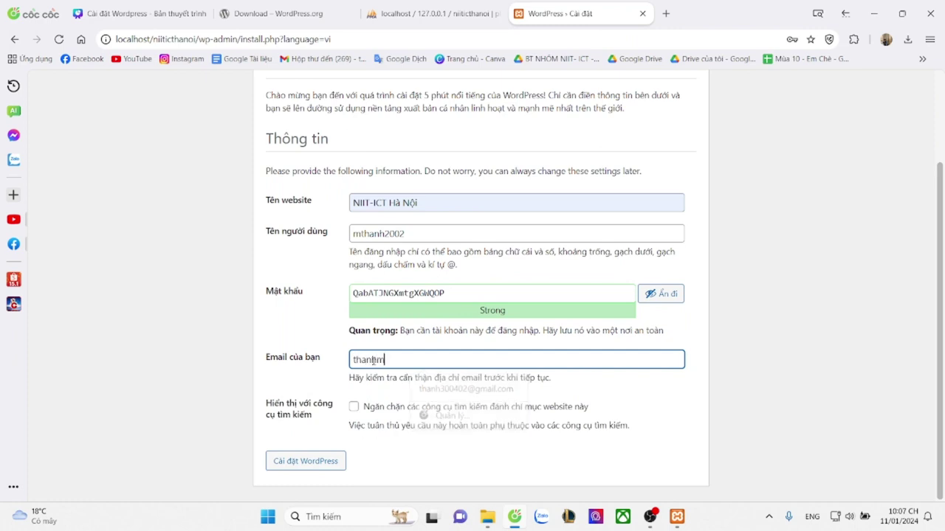
{"action": "type", "text": "inh200"}
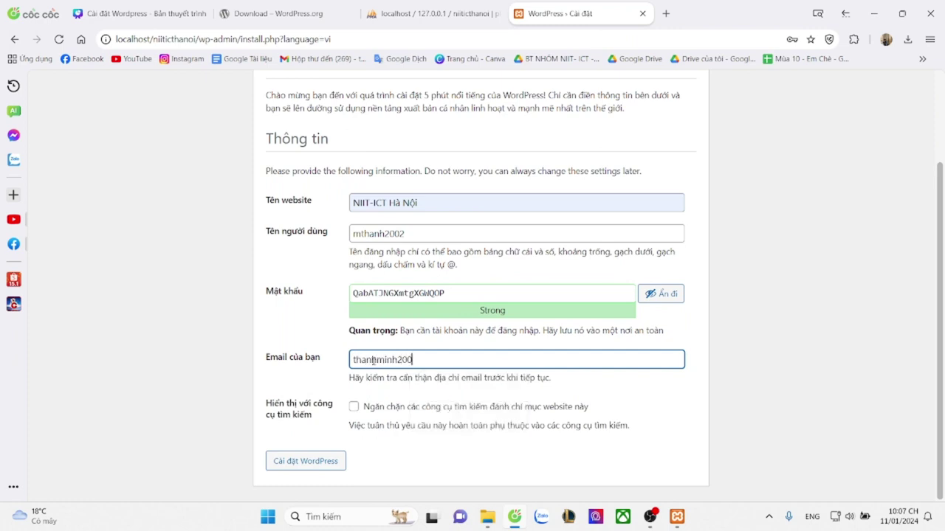
{"action": "key", "text": "BackSpace"}
{"action": "key", "text": "BackSpace"}
{"action": "key", "text": "BackSpace"}
{"action": "key", "text": "BackSpace"}
{"action": "key", "text": "ctrl+a"}
{"action": "type", "text": "minhthanh"}
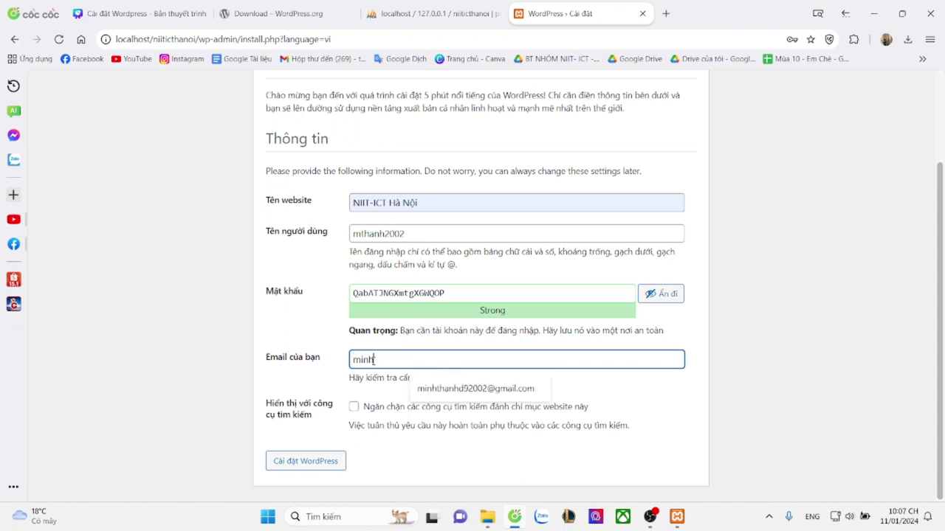
{"action": "left_click", "coordinate": [428, 388]}
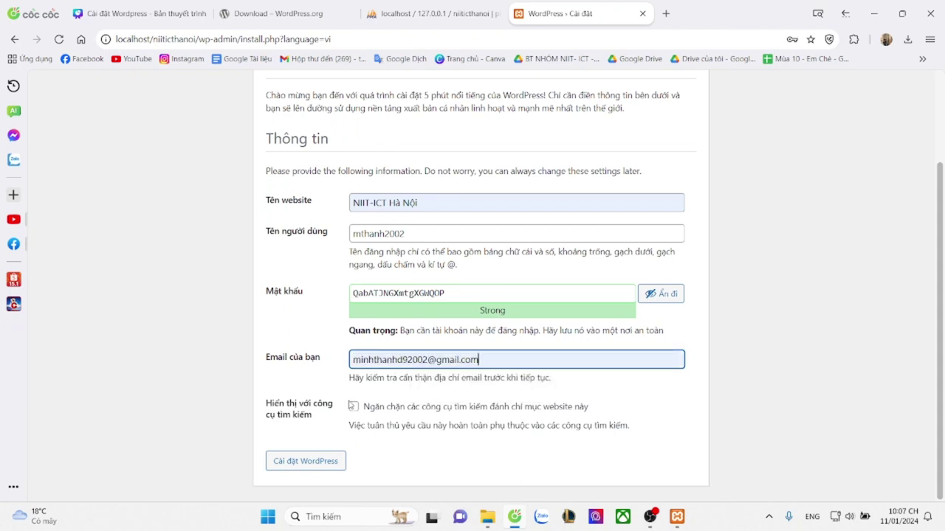
{"action": "left_click", "coordinate": [353, 407]}
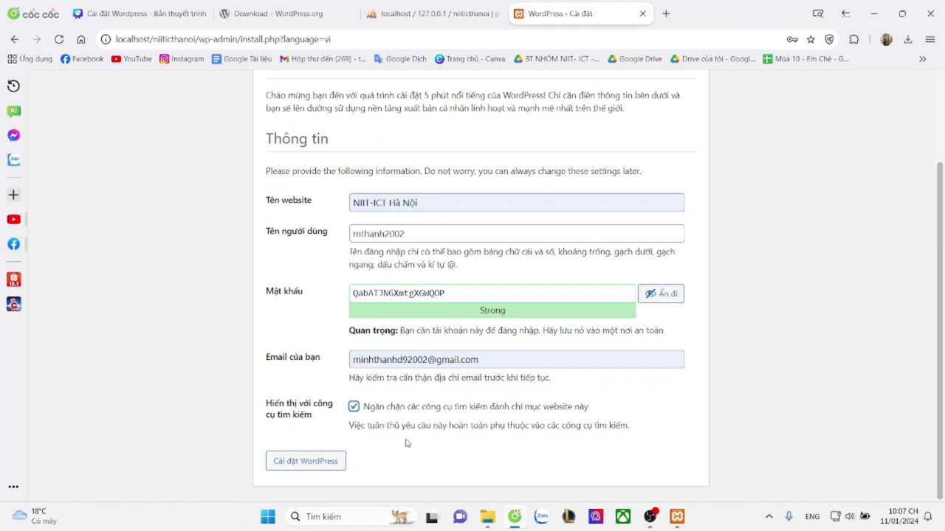
Run the WordPress installation, save the admin password in the browser, and log in as admin
{"action": "left_click", "coordinate": [316, 463]}
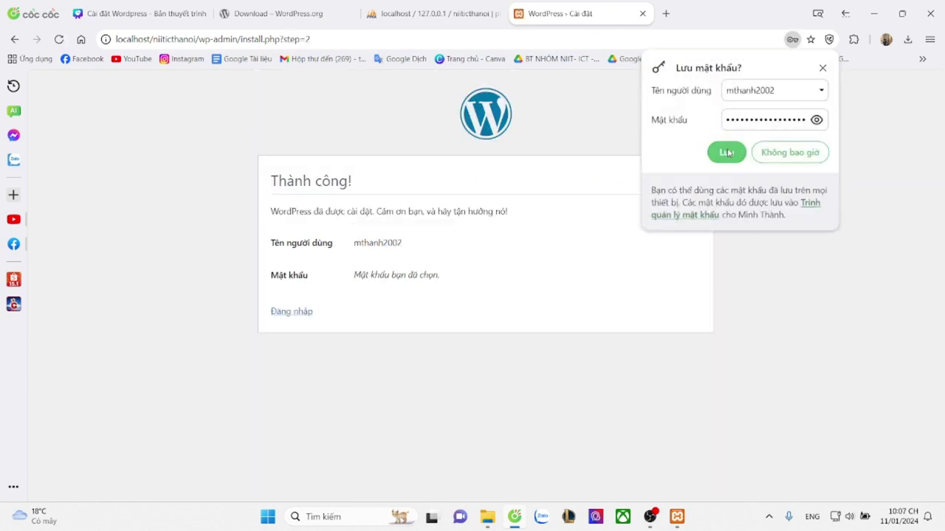
{"action": "left_click", "coordinate": [727, 153]}
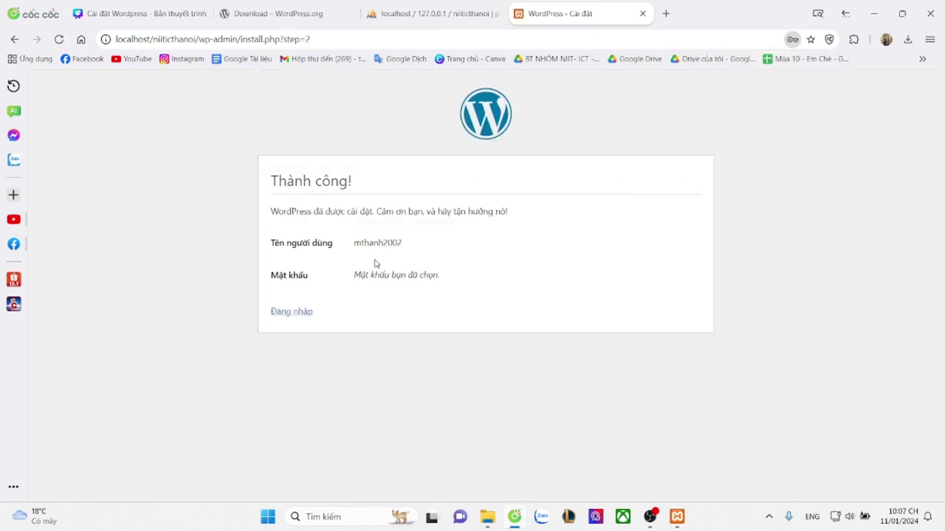
{"action": "left_click", "coordinate": [290, 312]}
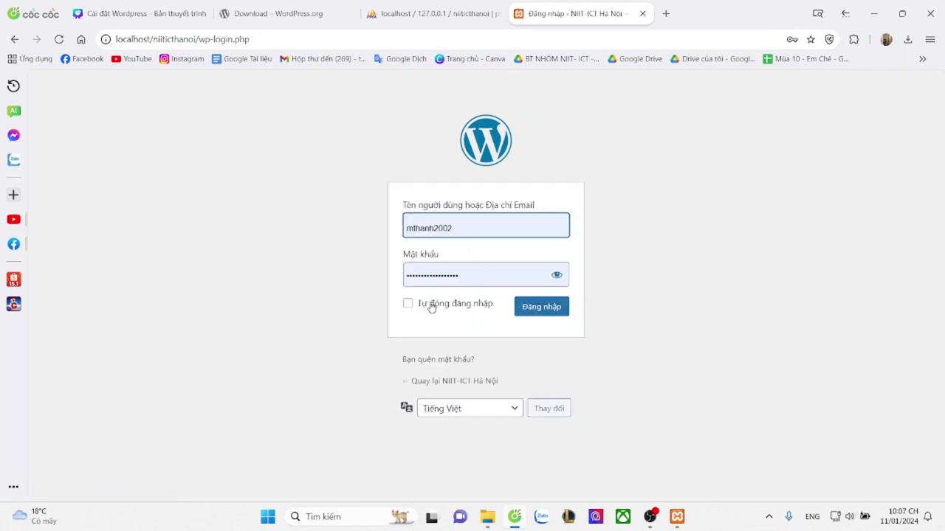
{"action": "left_click", "coordinate": [554, 316]}
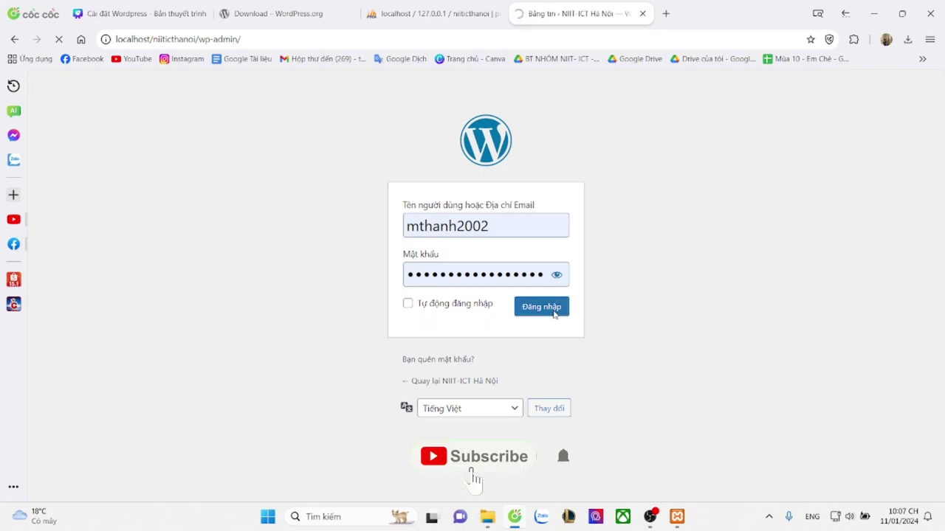
{"action": "scroll", "coordinate": [391, 295], "scroll_direction": "down", "scroll_amount": 3}
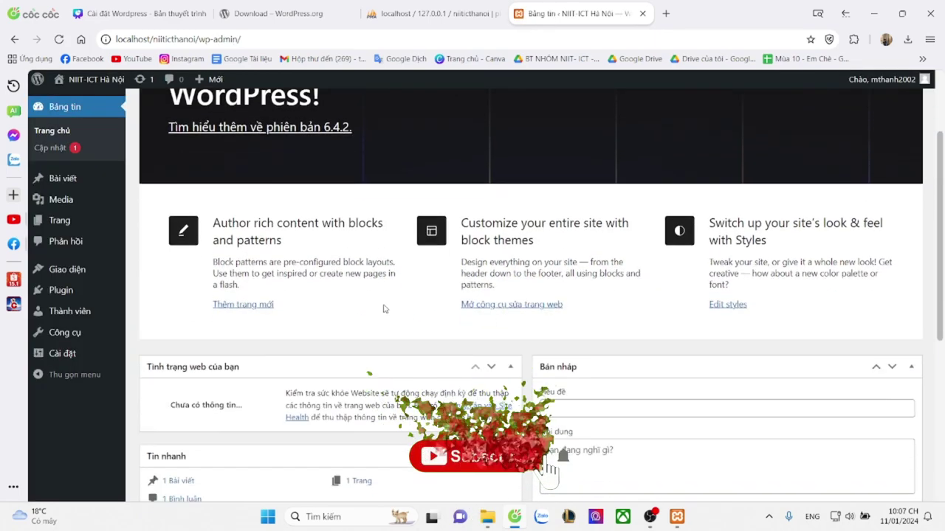
{"action": "scroll", "coordinate": [381, 308], "scroll_direction": "up", "scroll_amount": 3}
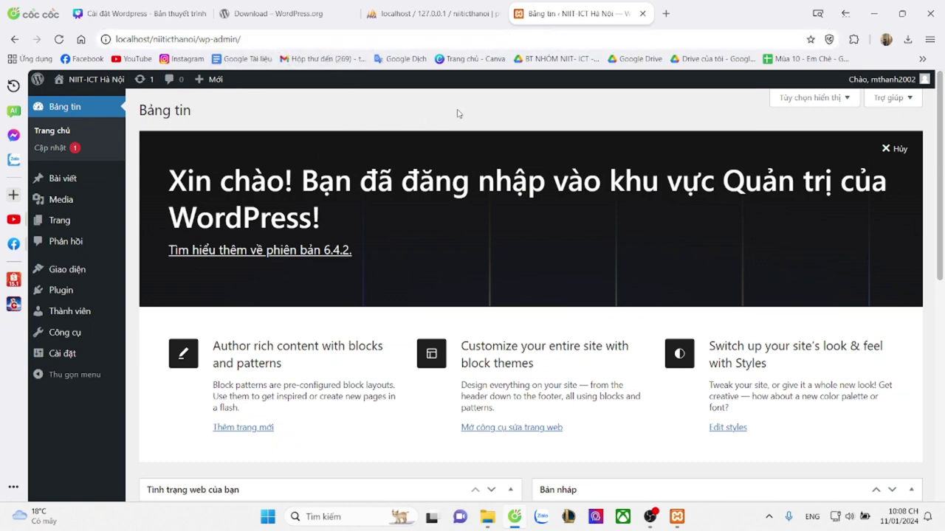
{"action": "left_click", "coordinate": [417, 40]}
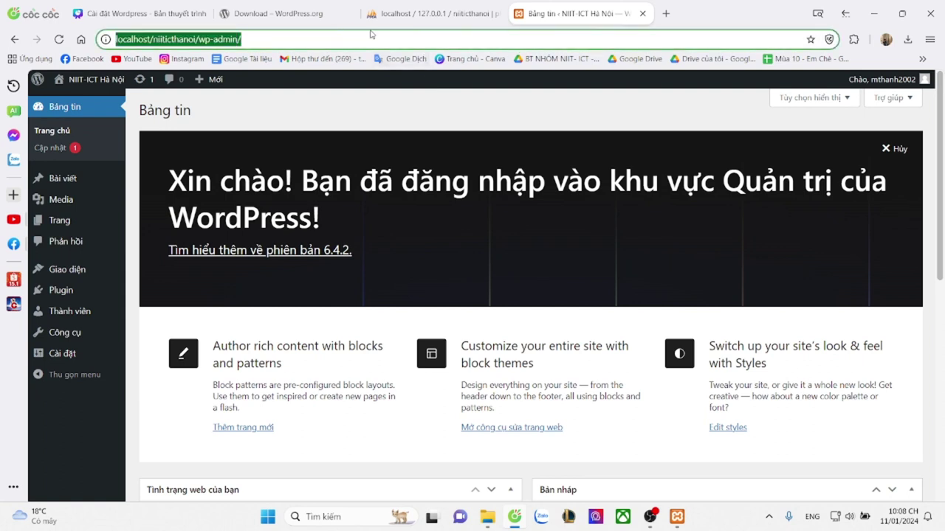
{"action": "left_click", "coordinate": [318, 122]}
{"action": "left_click", "coordinate": [299, 39]}
{"action": "type", "text": "http"}
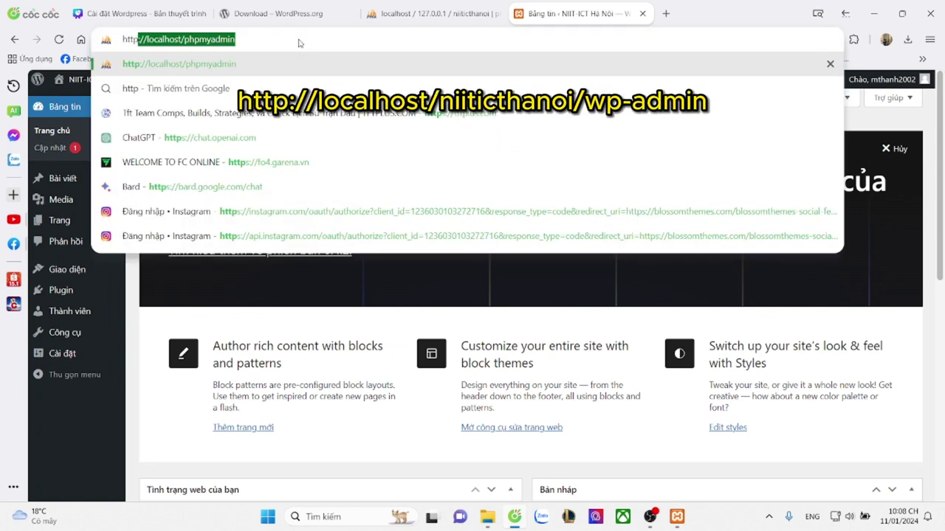
{"action": "type", "text": "://localhos"}
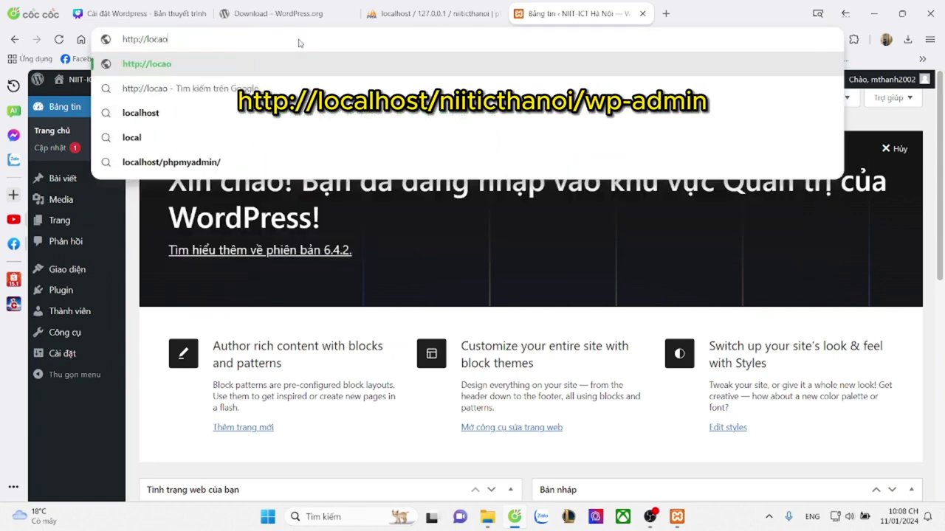
{"action": "type", "text": "t/"}
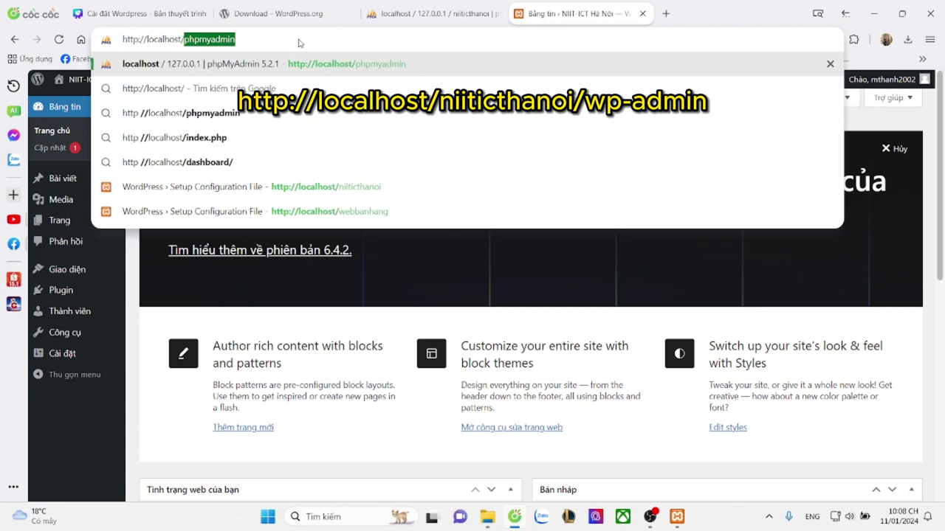
{"action": "type", "text": "niiticthanoi"}
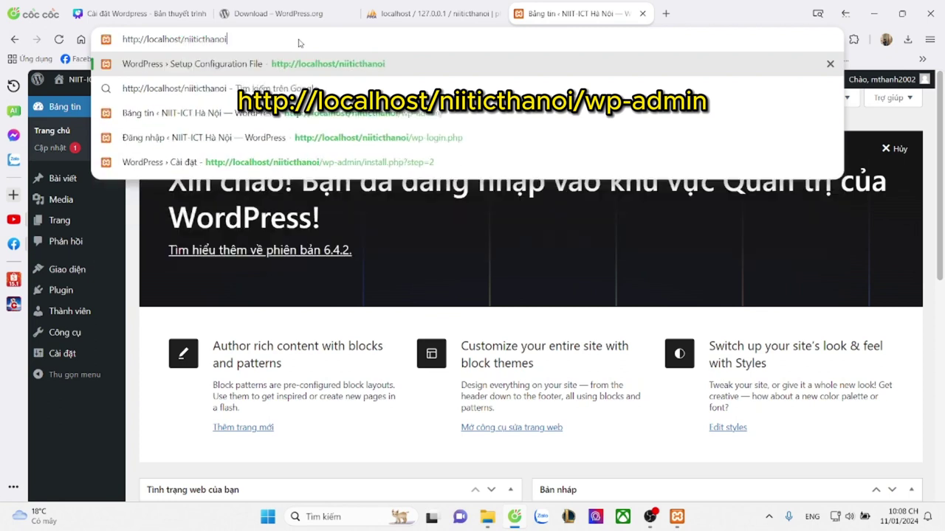
{"action": "type", "text": "/wp"}
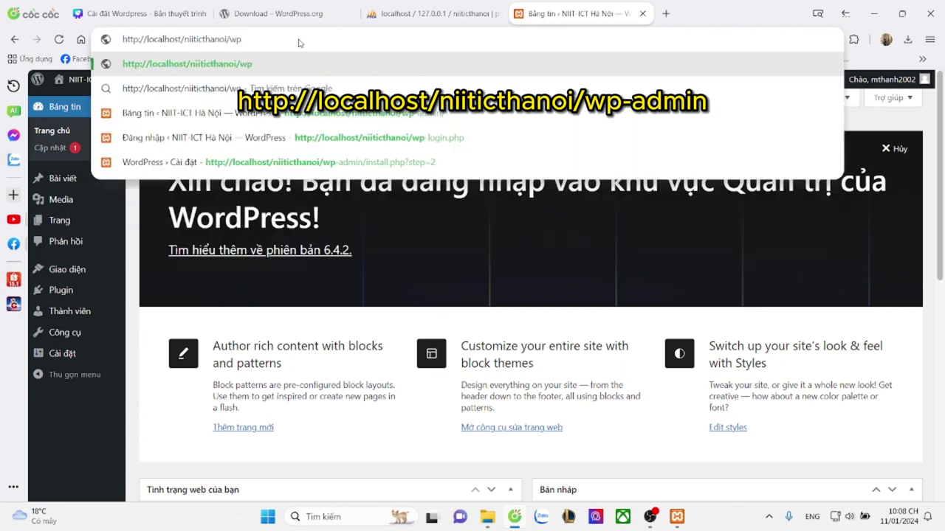
{"action": "type", "text": "-admin"}
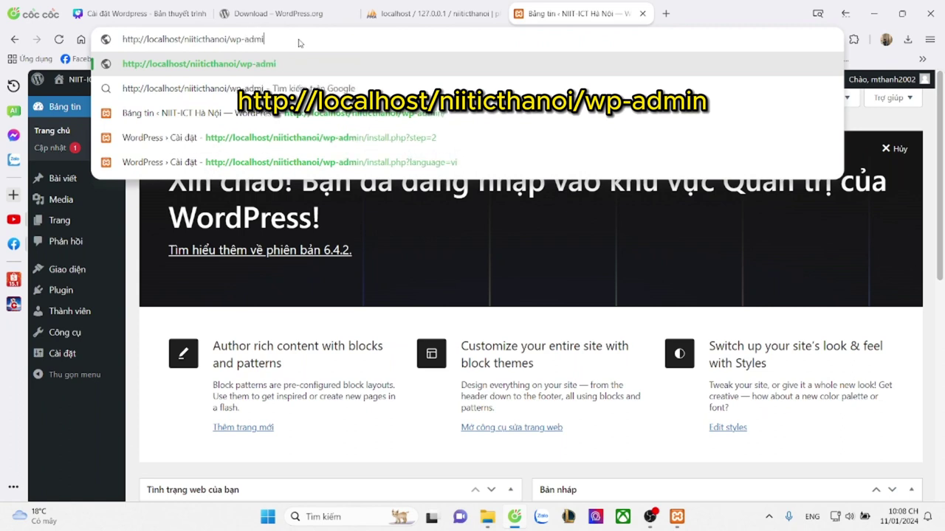
{"action": "key", "text": "Return"}
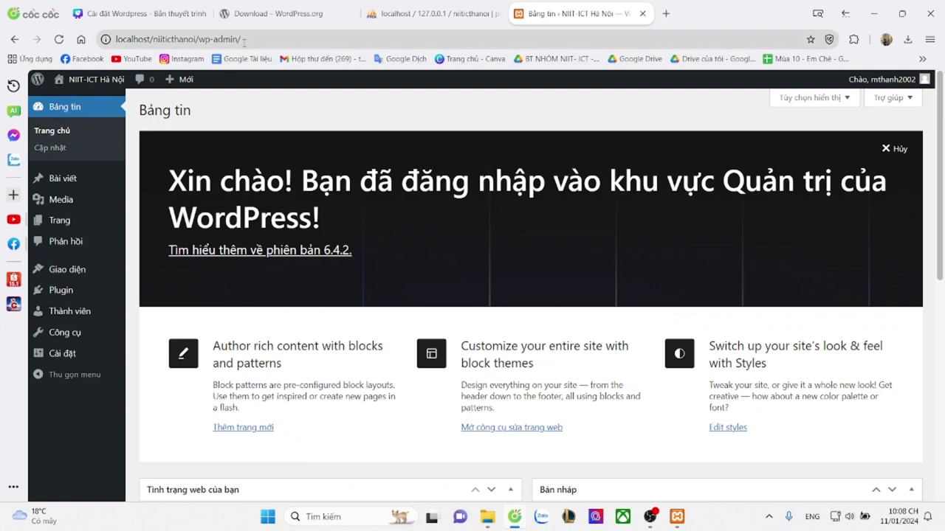
{"action": "left_click", "coordinate": [157, 40]}
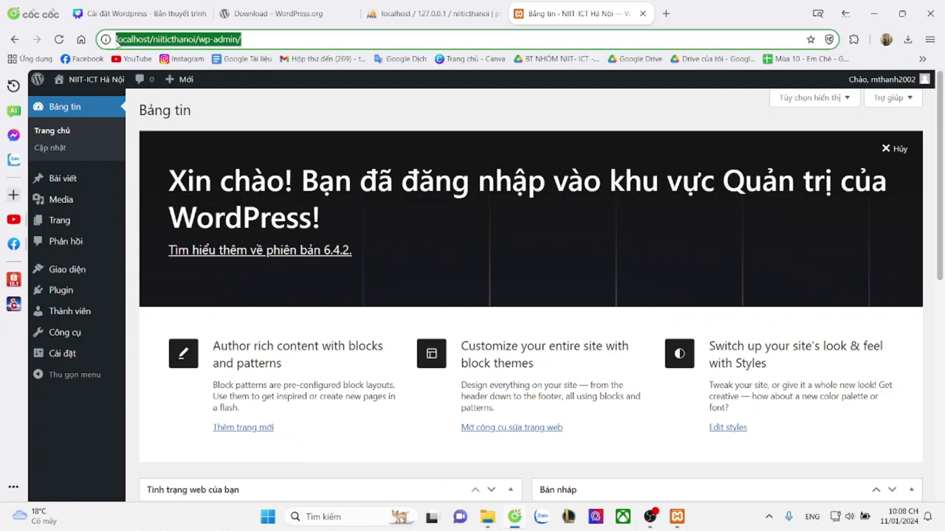
{"action": "left_click", "coordinate": [309, 145]}
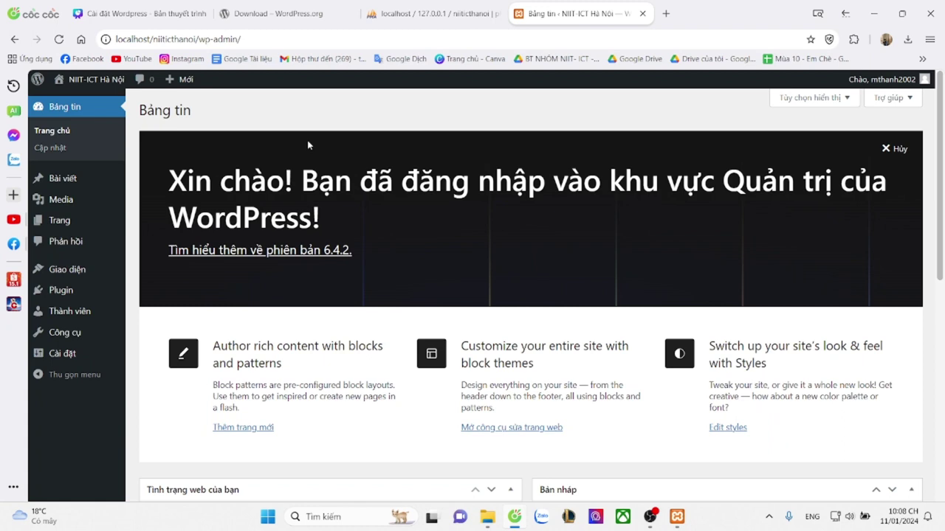
Stop Apache and MySQL in XAMPP and close the WordPress dashboard and phpMyAdmin tabs
{"action": "left_click", "coordinate": [677, 517]}
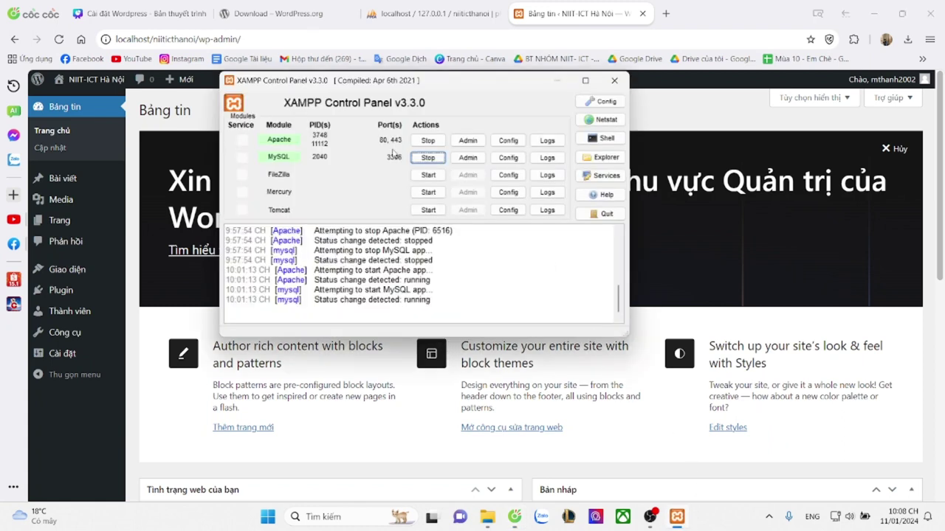
{"action": "left_click", "coordinate": [428, 140]}
{"action": "left_click", "coordinate": [428, 157]}
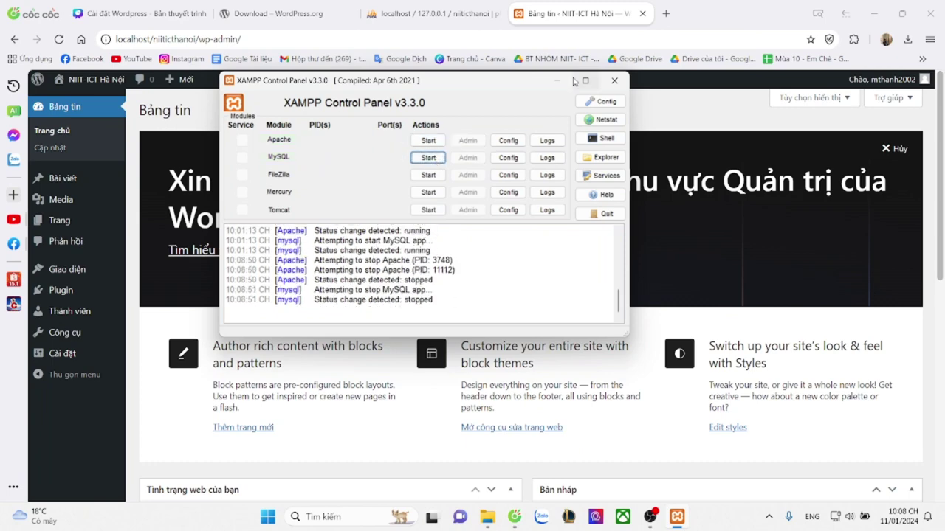
{"action": "left_click", "coordinate": [641, 14]}
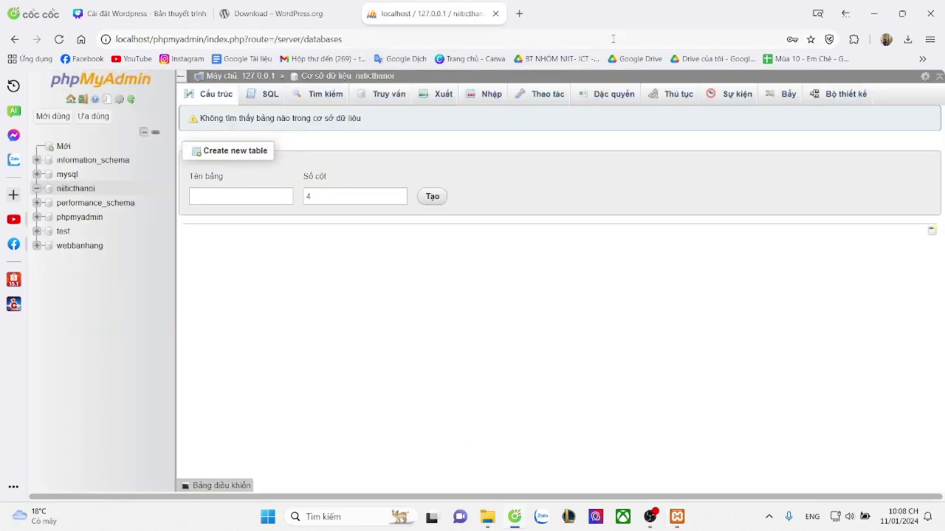
{"action": "left_click", "coordinate": [493, 14]}
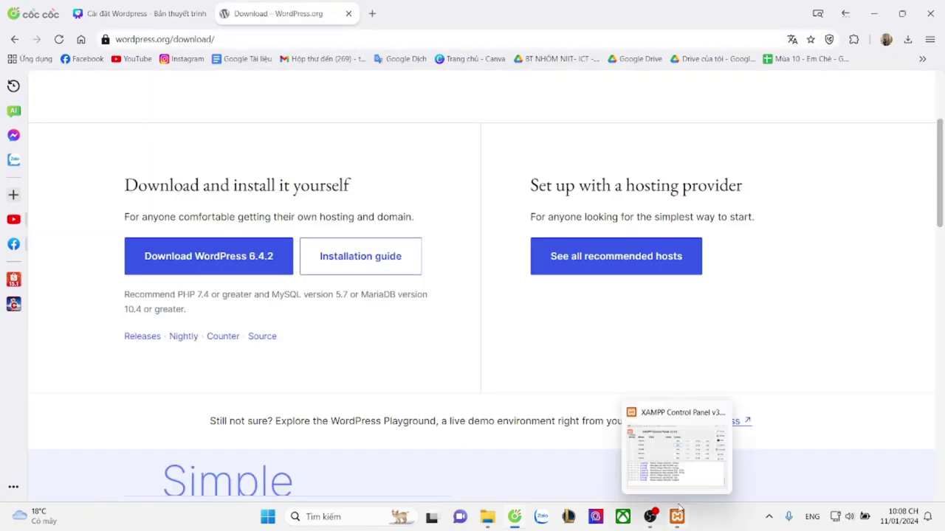
Try the localhost wp-admin address in a new tab, then return to the Canva slides
{"action": "left_click", "coordinate": [677, 516]}
{"action": "left_click", "coordinate": [369, 18]}
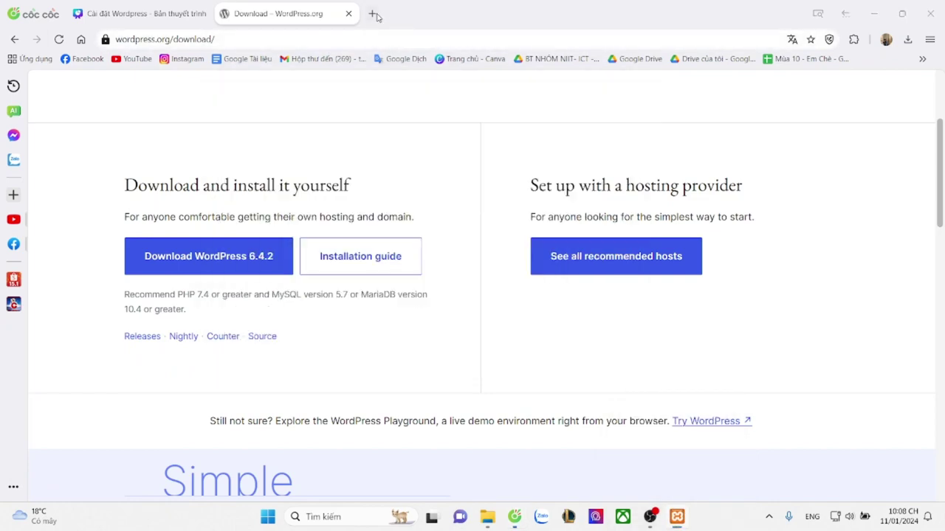
{"action": "type", "text": "http://localhost/phpmyadmin"}
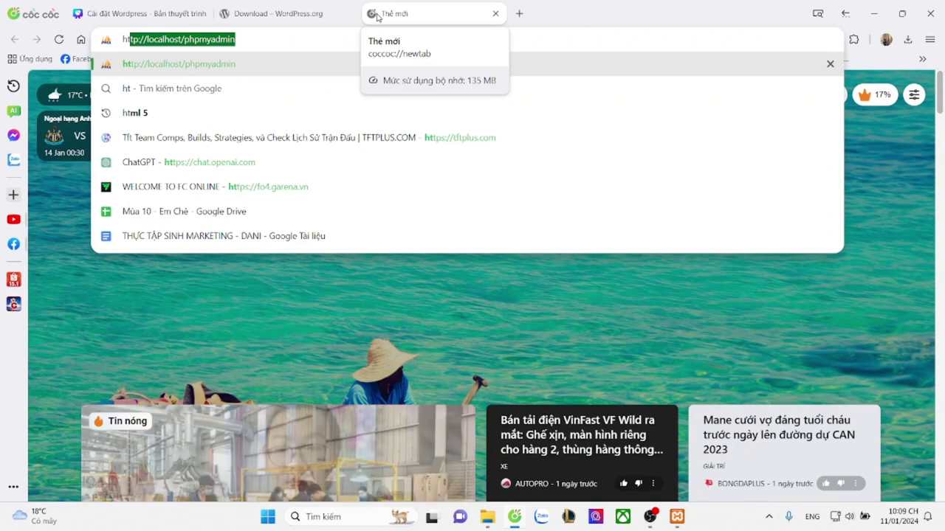
{"action": "key", "text": "Right"}
{"action": "key", "text": "BackSpace"}
{"action": "key", "text": "BackSpace"}
{"action": "key", "text": "BackSpace"}
{"action": "key", "text": "BackSpace"}
{"action": "key", "text": "BackSpace"}
{"action": "key", "text": "BackSpace"}
{"action": "key", "text": "BackSpace"}
{"action": "key", "text": "BackSpace"}
{"action": "key", "text": "BackSpace"}
{"action": "key", "text": "BackSpace"}
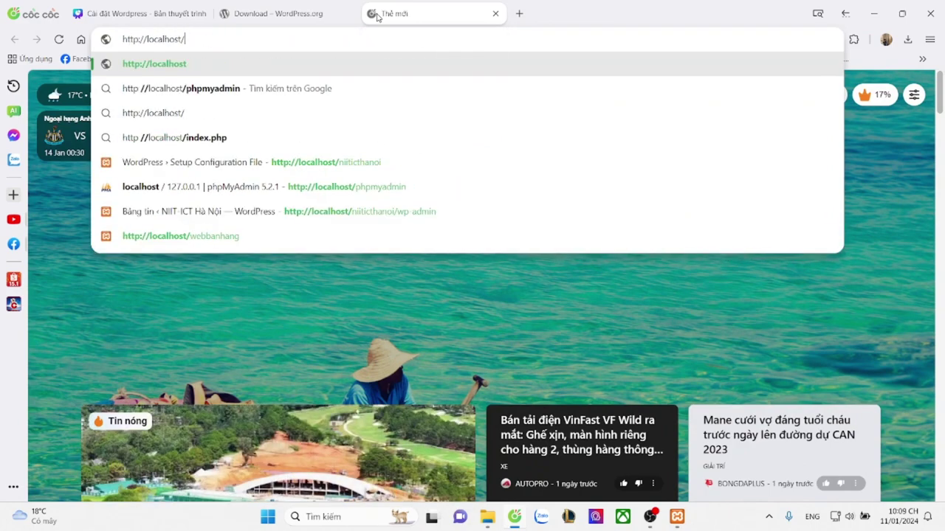
{"action": "left_click", "coordinate": [413, 211]}
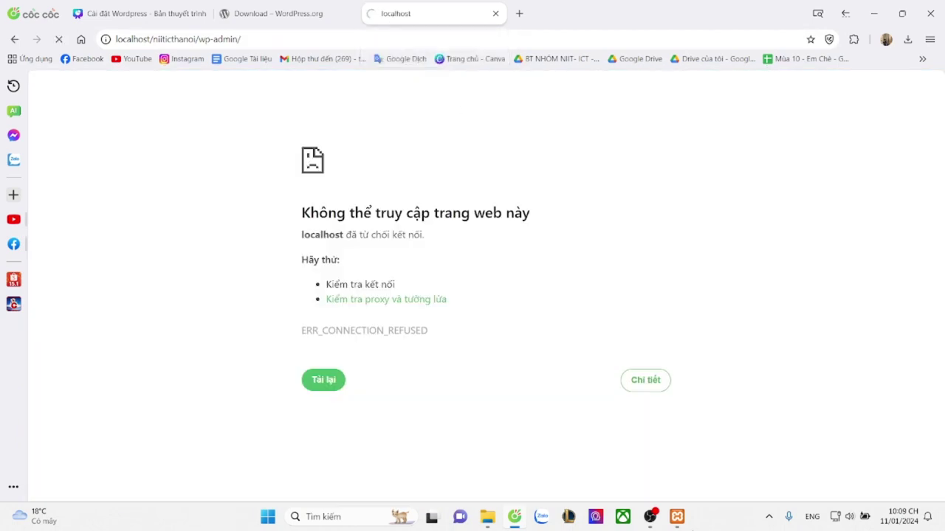
{"action": "left_click", "coordinate": [678, 516]}
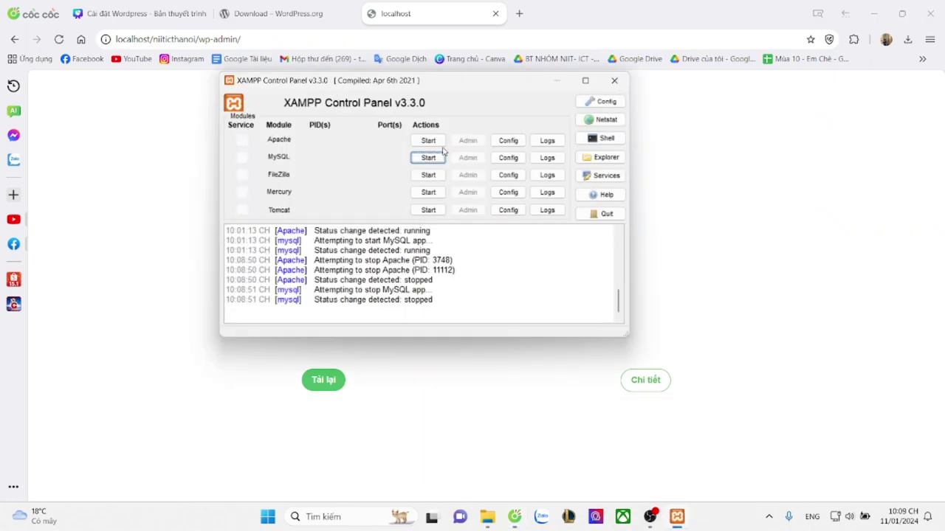
{"action": "left_click", "coordinate": [137, 13]}
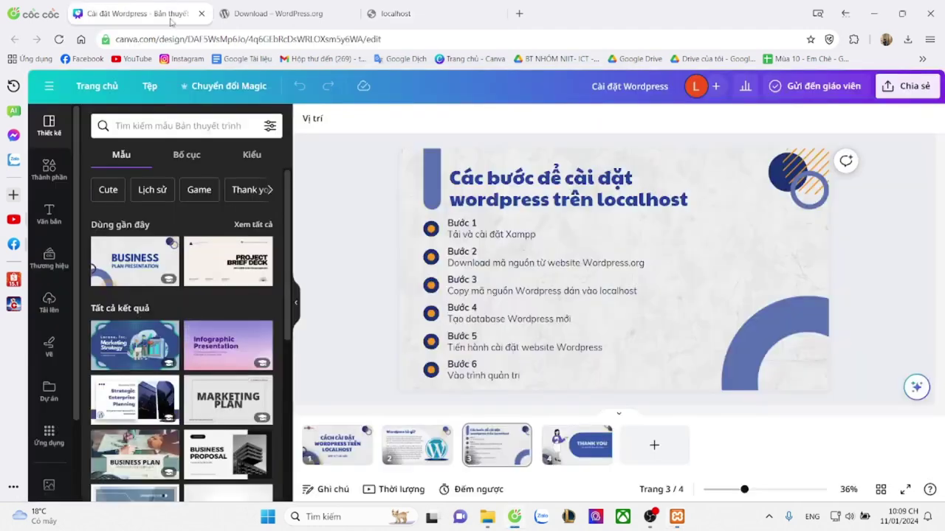